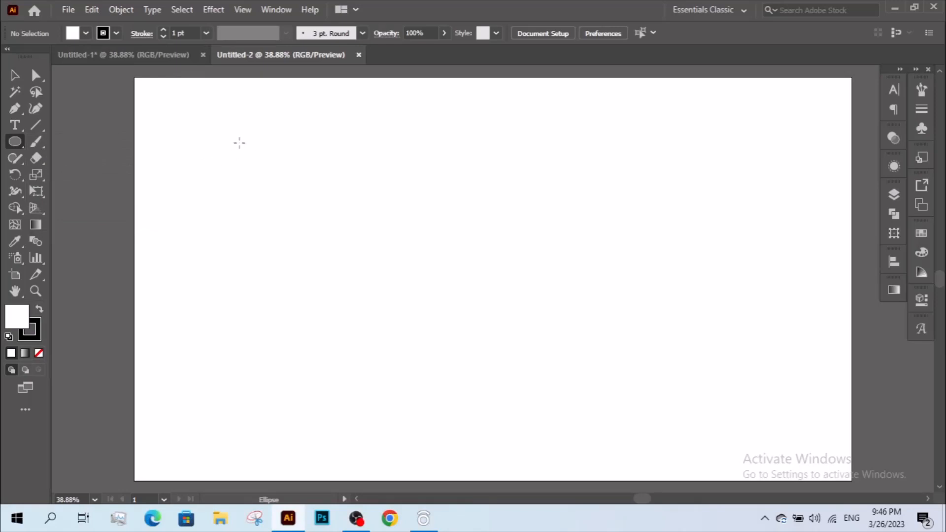
Draw a circle about 463 px in diameter in the upper-left area of the artboard and fill it black
left_click_drag(240, 143, 413, 316)
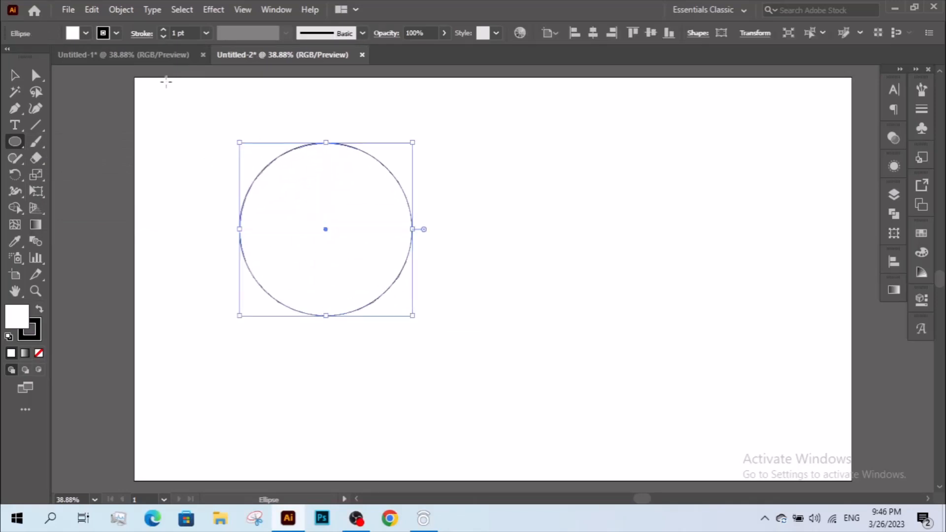
left_click(71, 35)
left_click(39, 56)
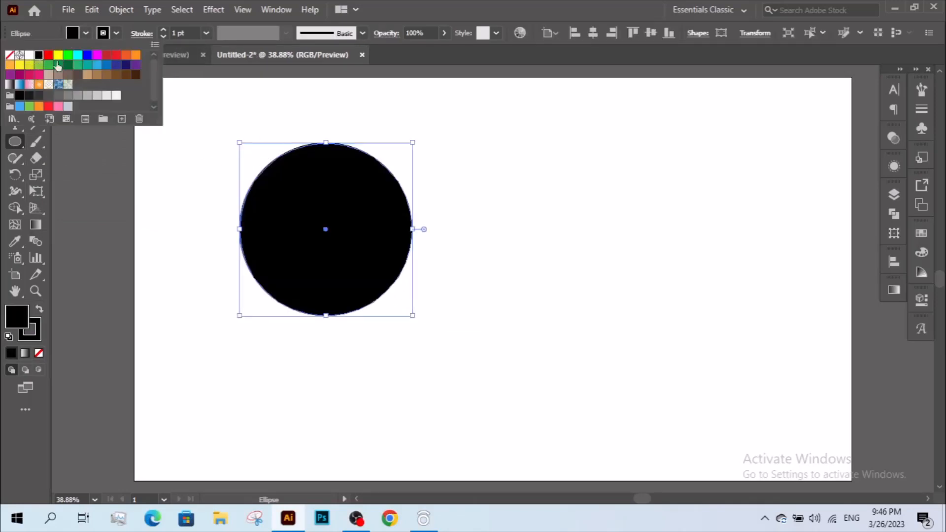
Copy the black circle, paste the copy in front, and move it horizontally to the right so the two circles partly overlap
left_click(92, 10)
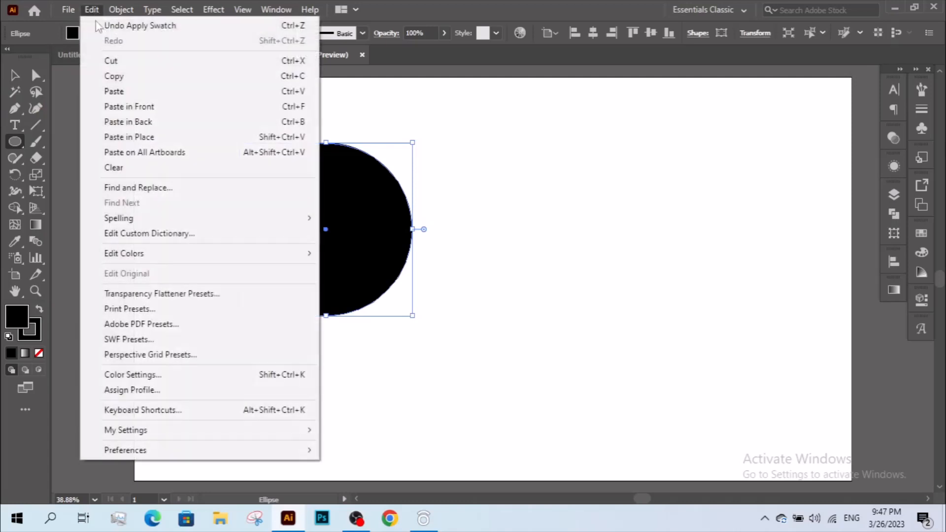
left_click(114, 76)
left_click(92, 9)
left_click(141, 122)
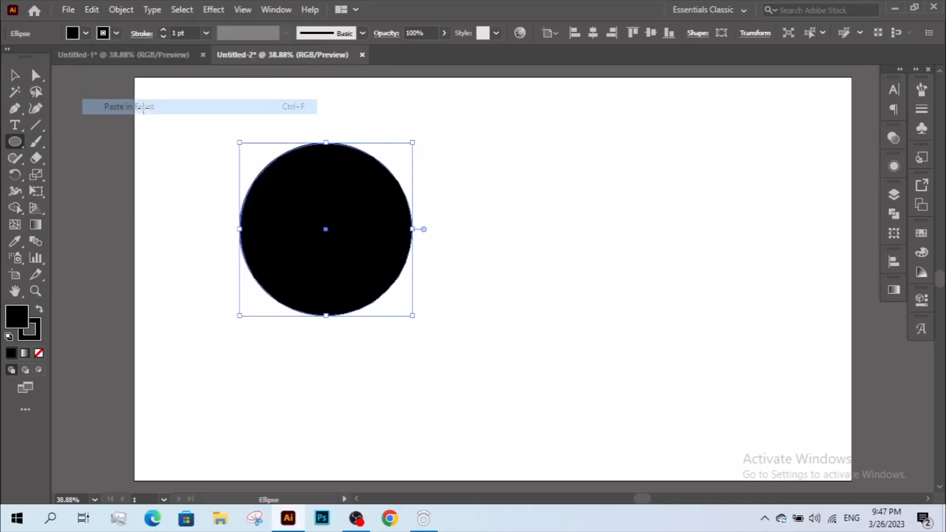
left_click(15, 75)
left_click_drag(321, 196, 426, 202)
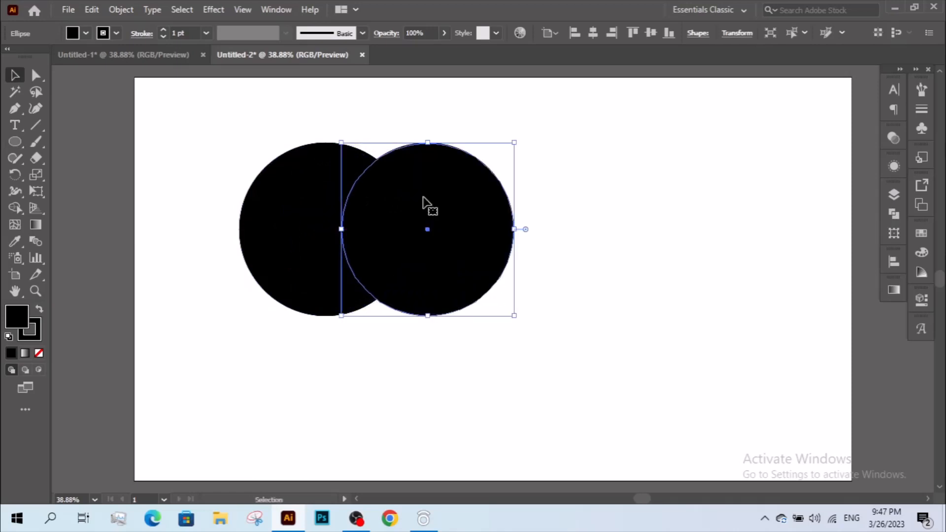
Intersect the two overlapping circles with Pathfinder into a single leaf shape and set its stroke to None
left_click_drag(209, 135, 601, 339)
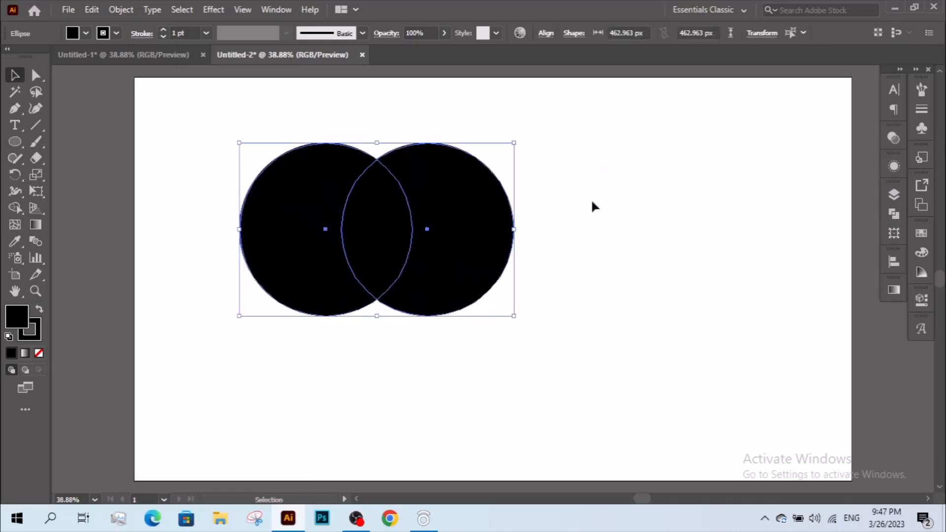
left_click(893, 215)
left_click(784, 225)
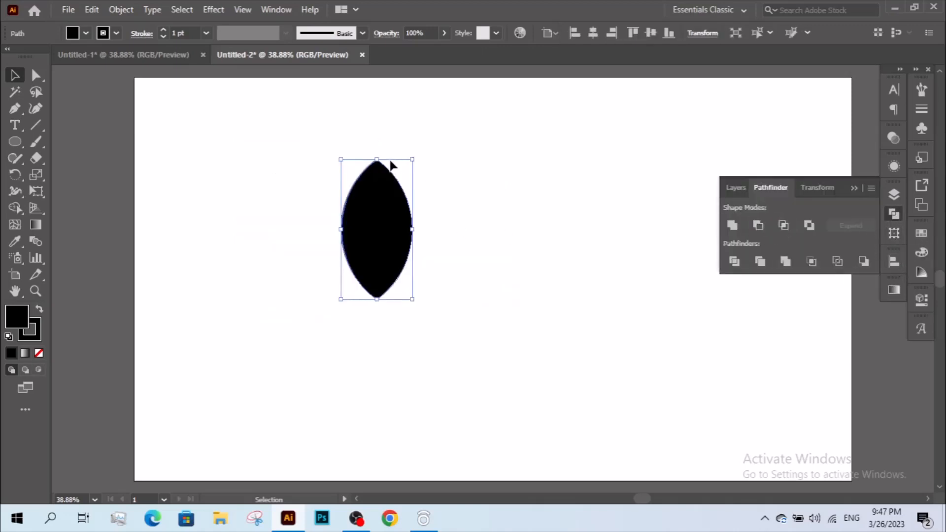
left_click(105, 32)
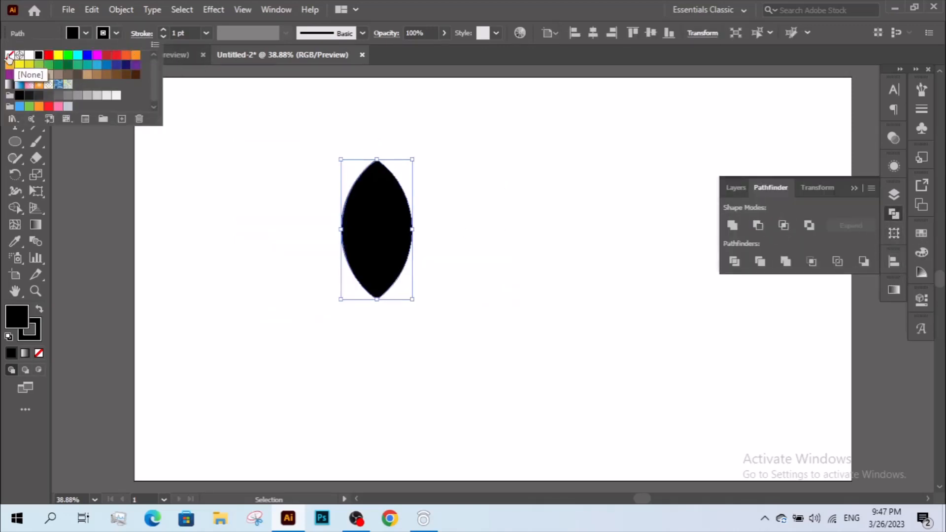
left_click(9, 55)
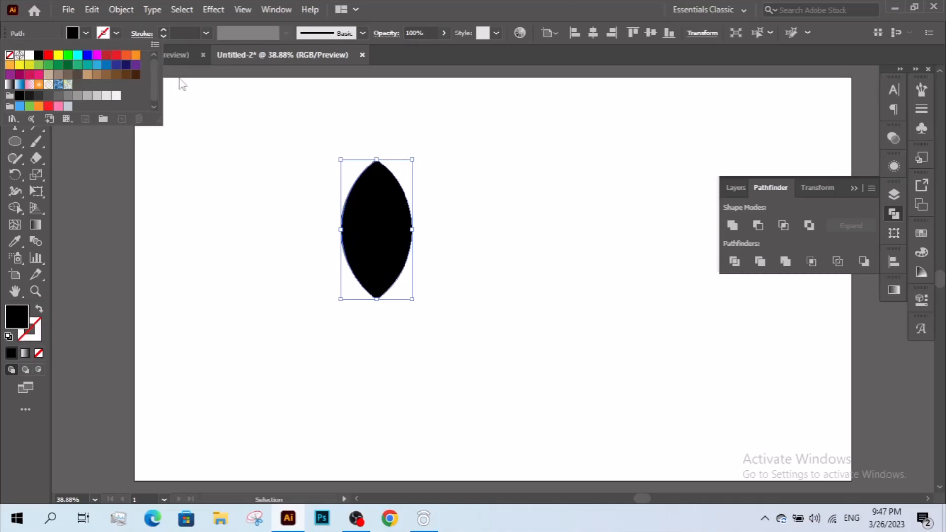
Duplicate the black leaf in place and scale the copy from its center to about half its size
left_click(92, 10)
left_click(91, 11)
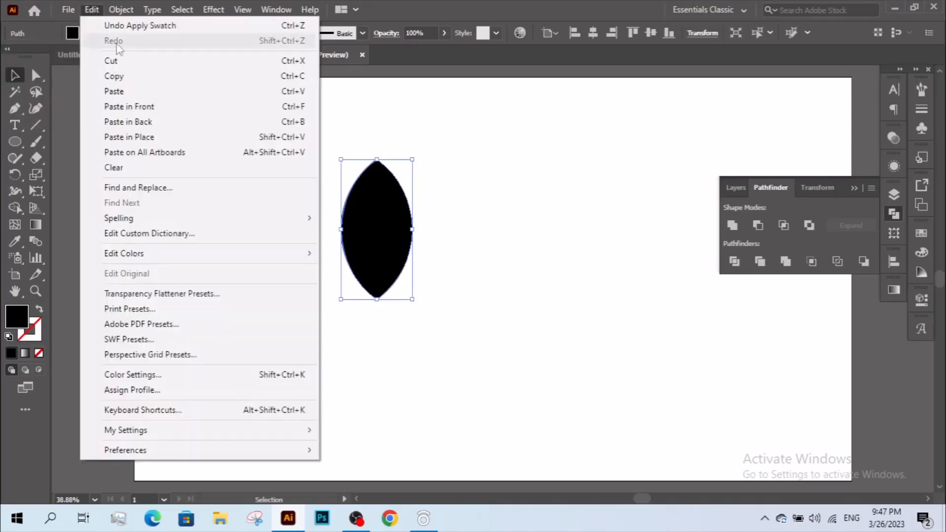
left_click(124, 77)
left_click(94, 11)
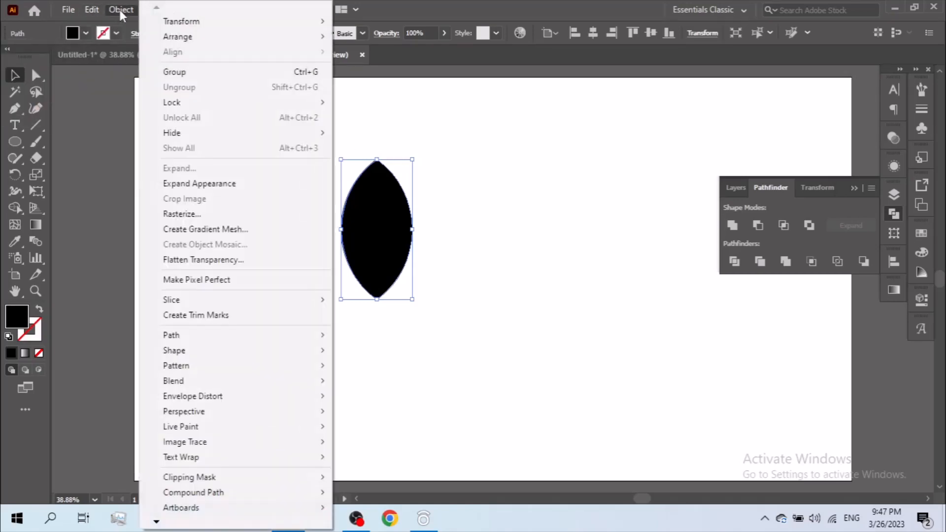
left_click(144, 138)
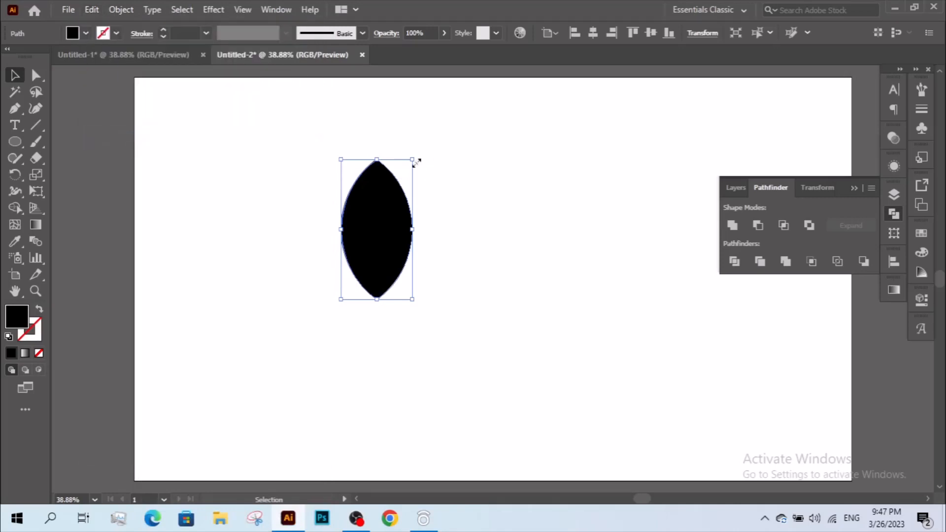
left_click_drag(413, 159, 394, 196)
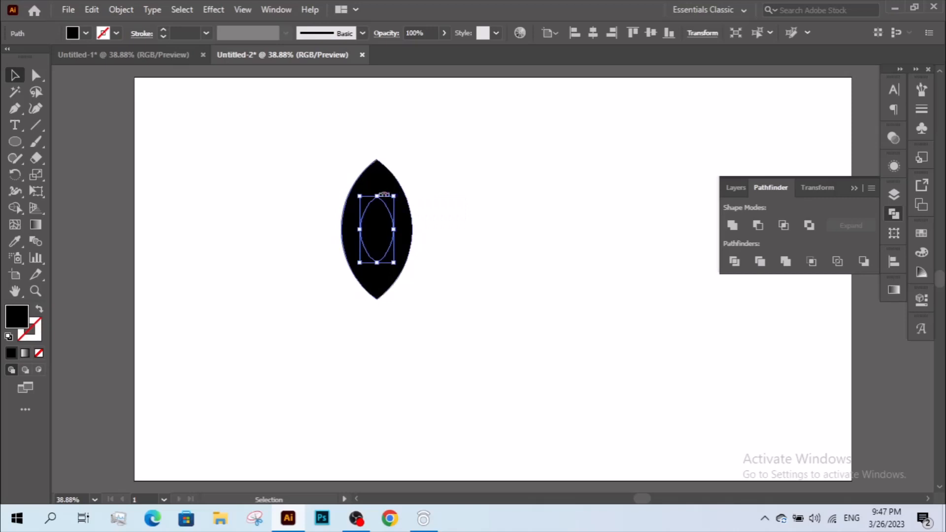
Fill the small inner leaf white and move it straight down to the black leaf's bottom tip
left_click(72, 33)
left_click(29, 55)
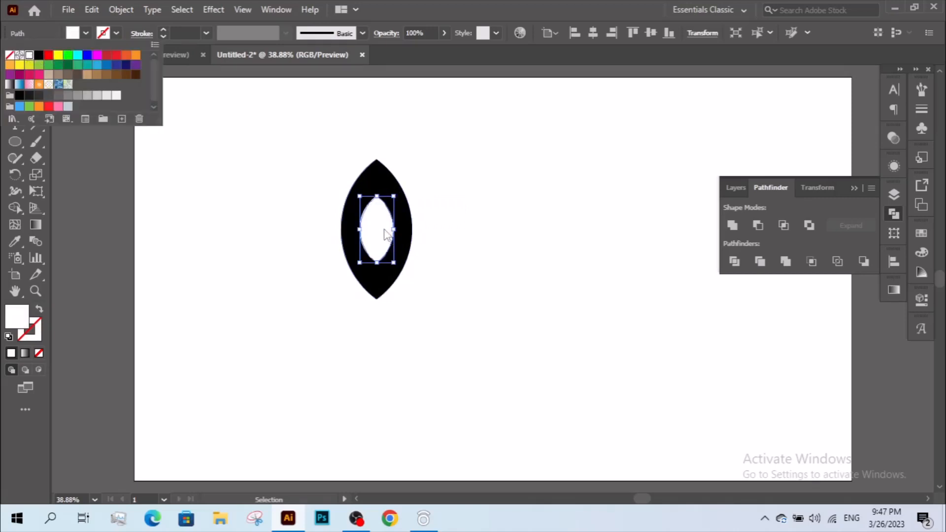
left_click(384, 232)
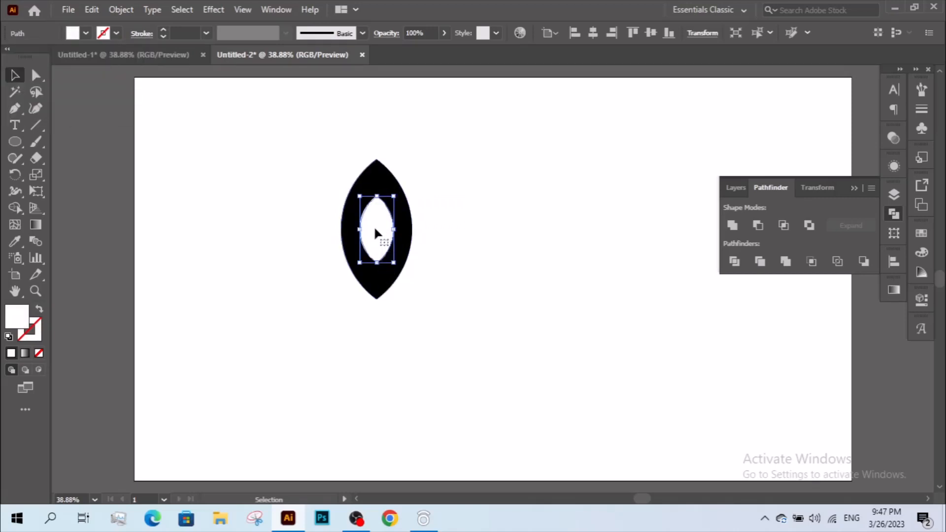
left_click_drag(374, 231, 376, 269)
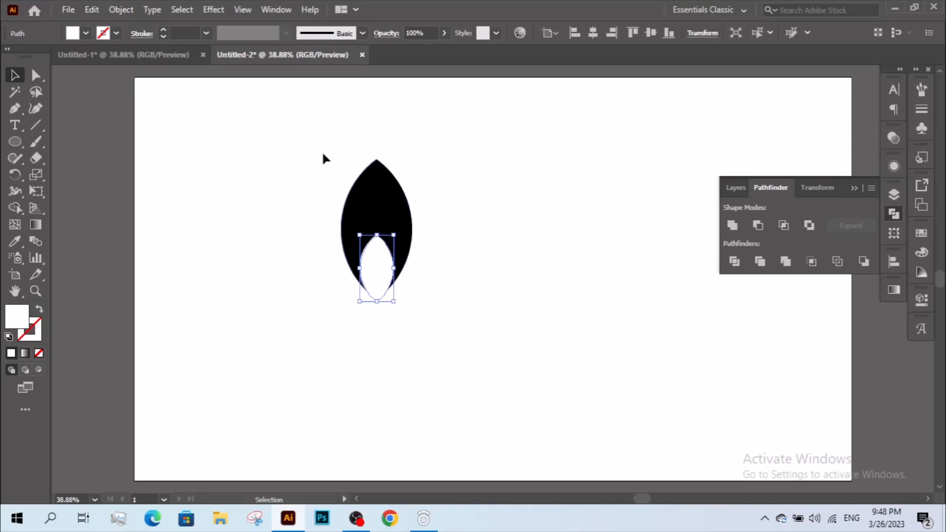
Group the black and white leaves and place a duplicate of the group near the artboard's right edge
left_click_drag(322, 171, 392, 215)
right_click(393, 217)
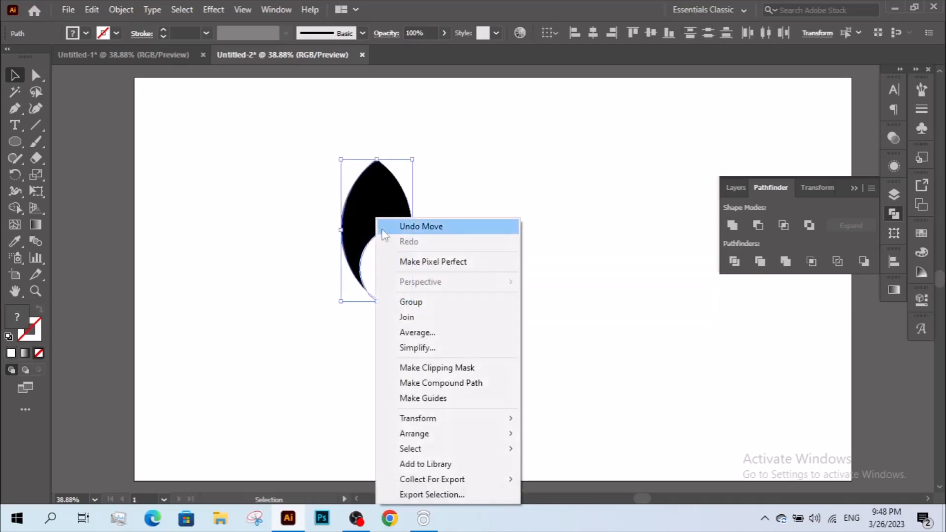
left_click(422, 304)
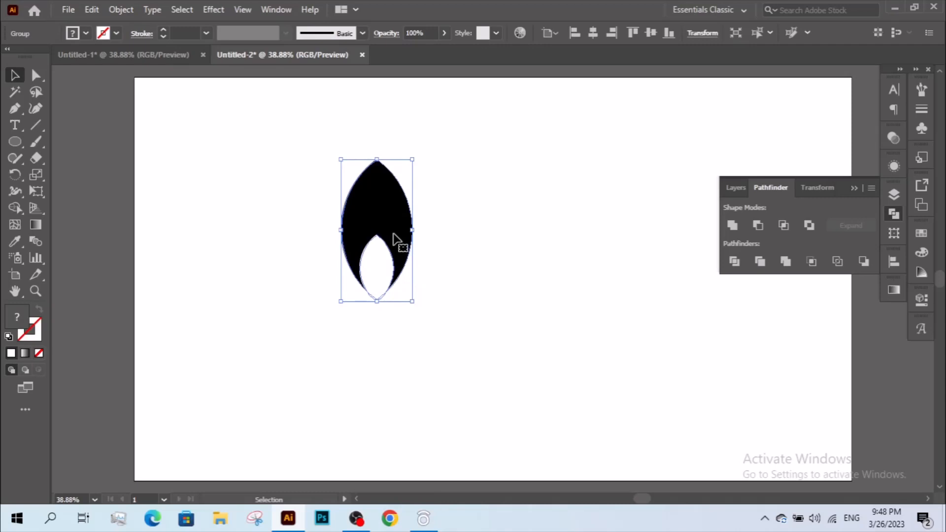
left_click(852, 190)
left_click_drag(389, 220, 774, 227)
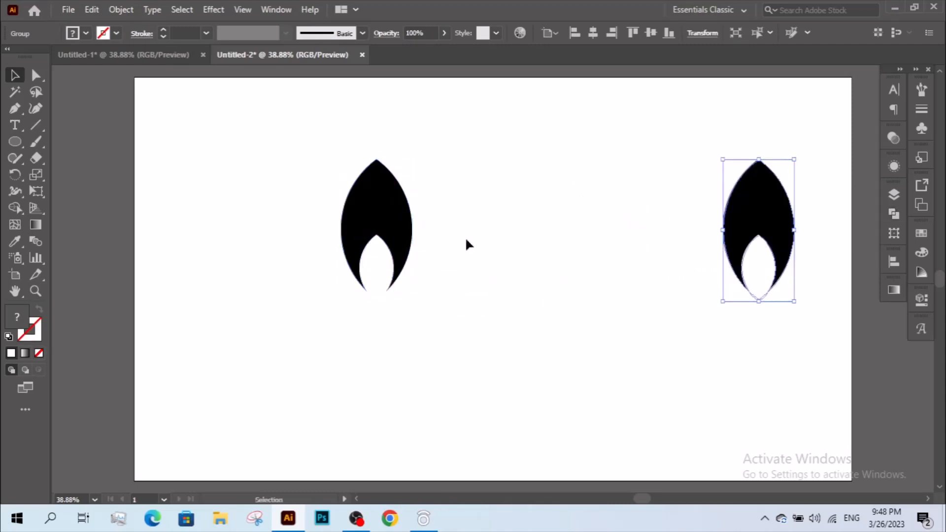
left_click(367, 217)
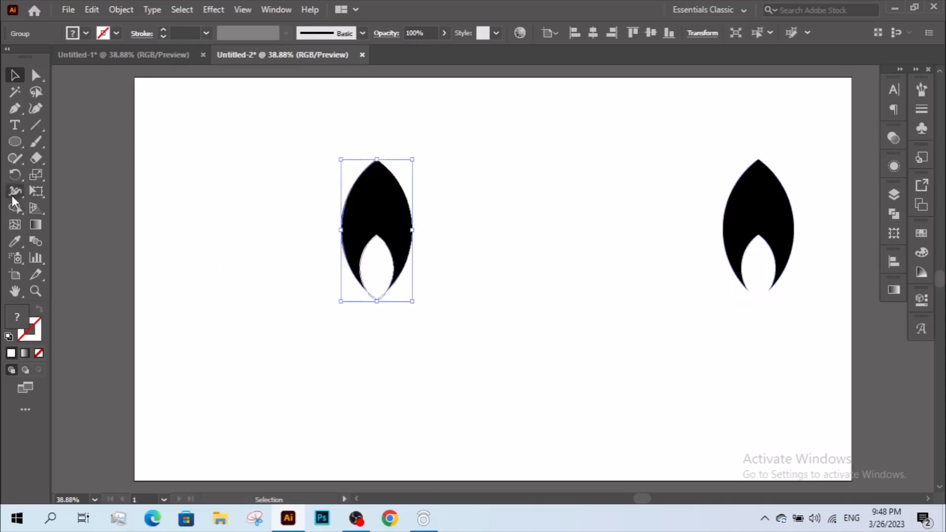
left_click(22, 180)
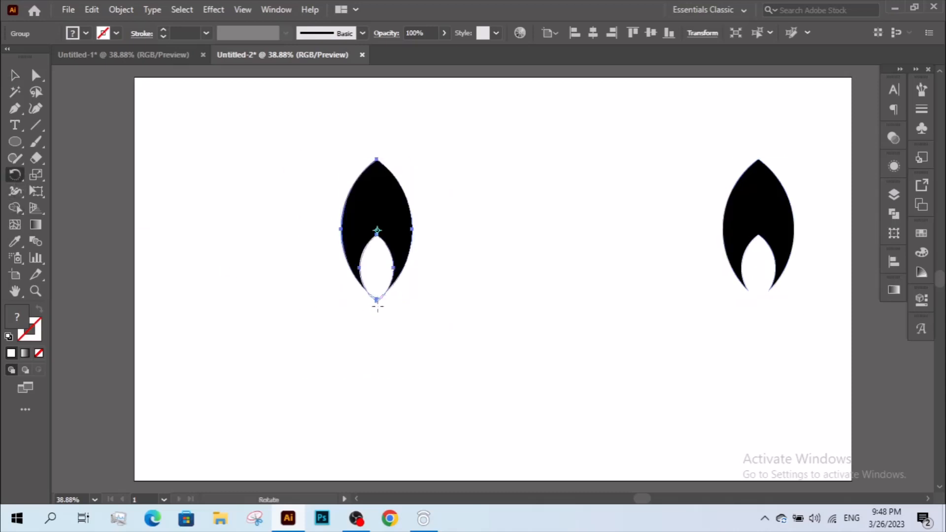
key("v")
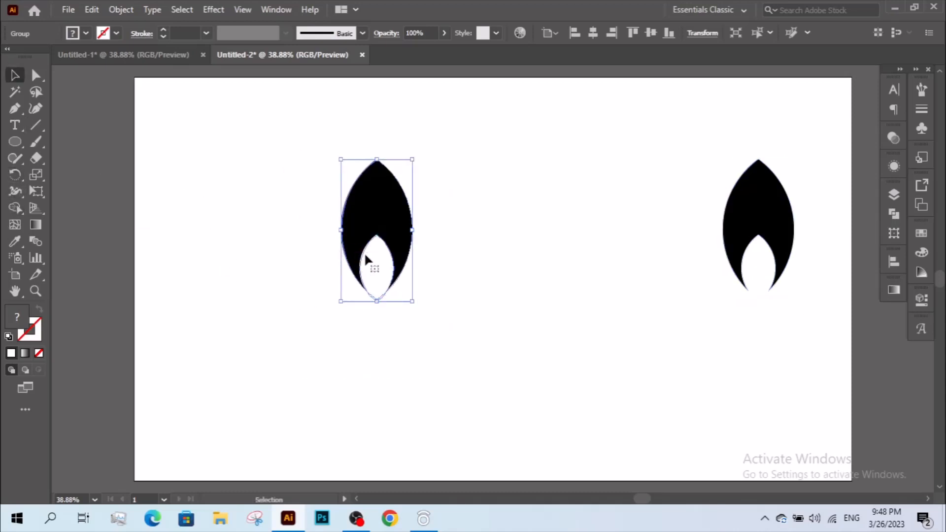
Ungroup the left leaf motif and adjust the white leaf vertically so its bottom tip meets the black leaf's bottom tip
left_click_drag(377, 260, 407, 264)
right_click(381, 248)
left_click(313, 298)
left_click_drag(300, 155, 417, 290)
right_click(370, 265)
left_click(407, 140)
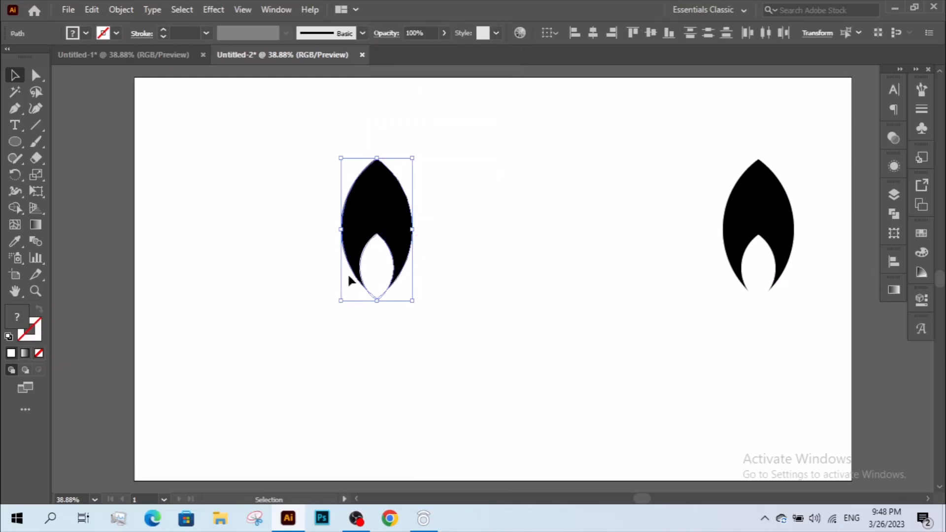
left_click(457, 262)
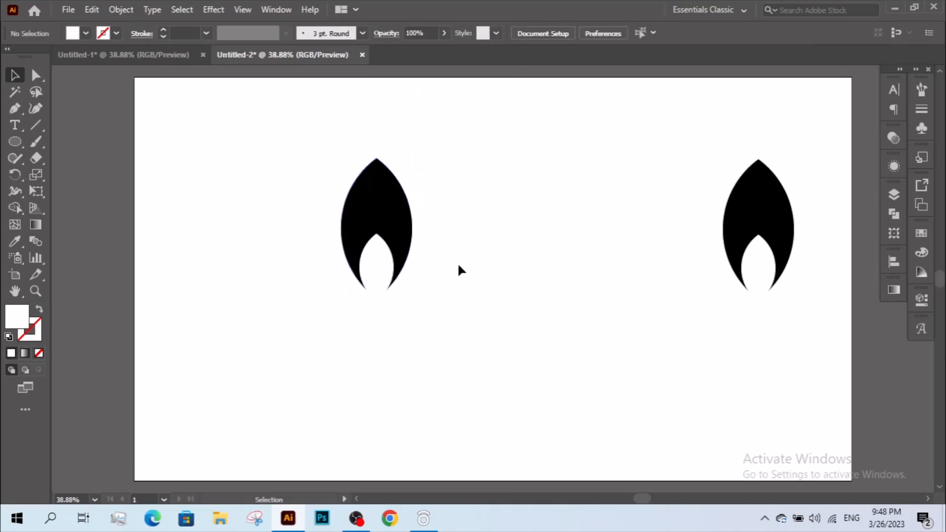
left_click_drag(377, 259, 377, 255)
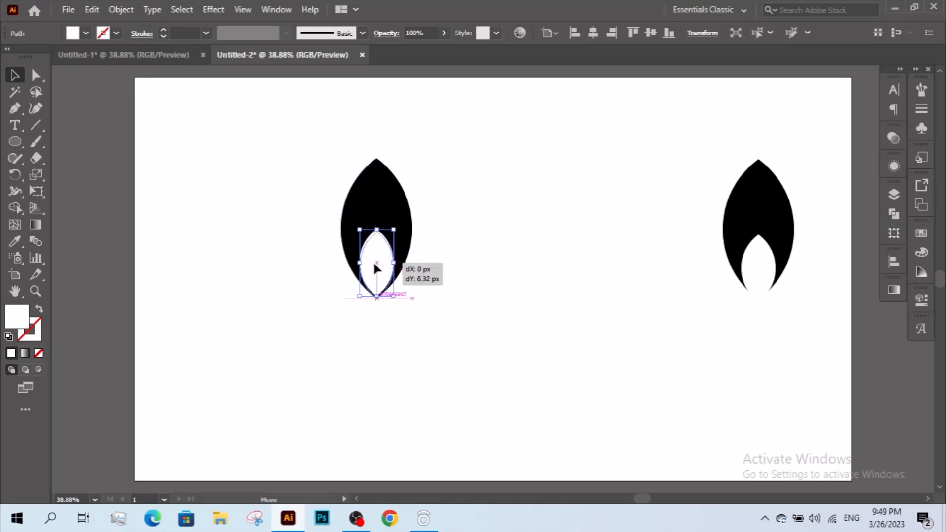
left_click(423, 277)
Group the left black and white leaves again and rotate the group 44° around its bottom tip
left_click_drag(294, 135, 416, 299)
right_click(367, 246)
left_click(394, 303)
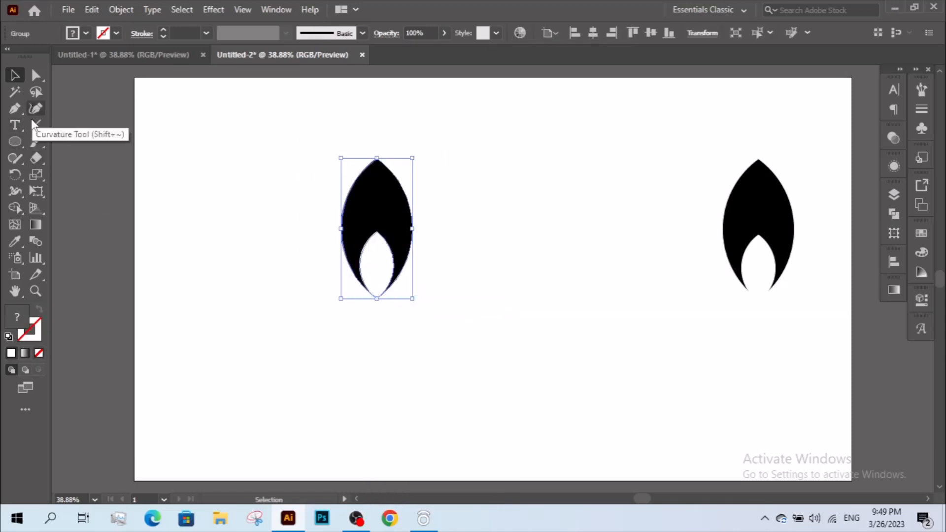
left_click(14, 177)
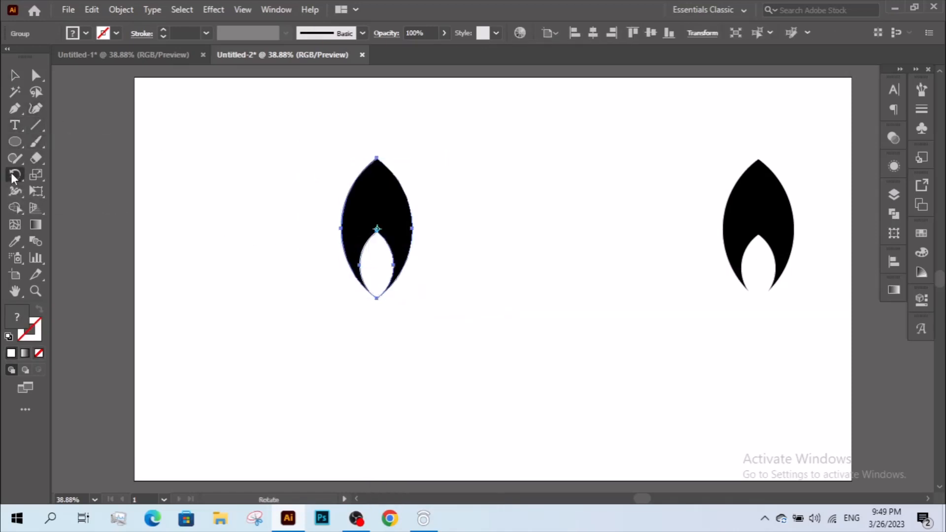
left_click(376, 299, "alt")
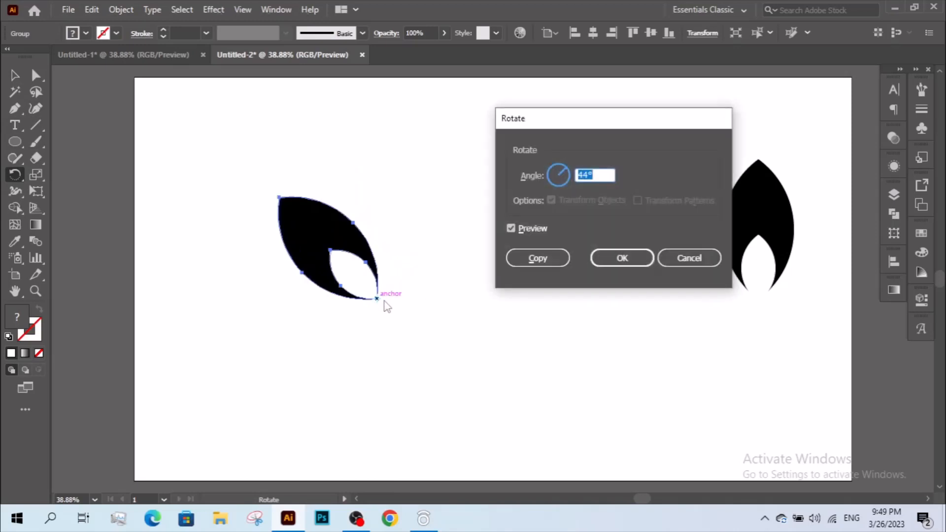
left_click(611, 257)
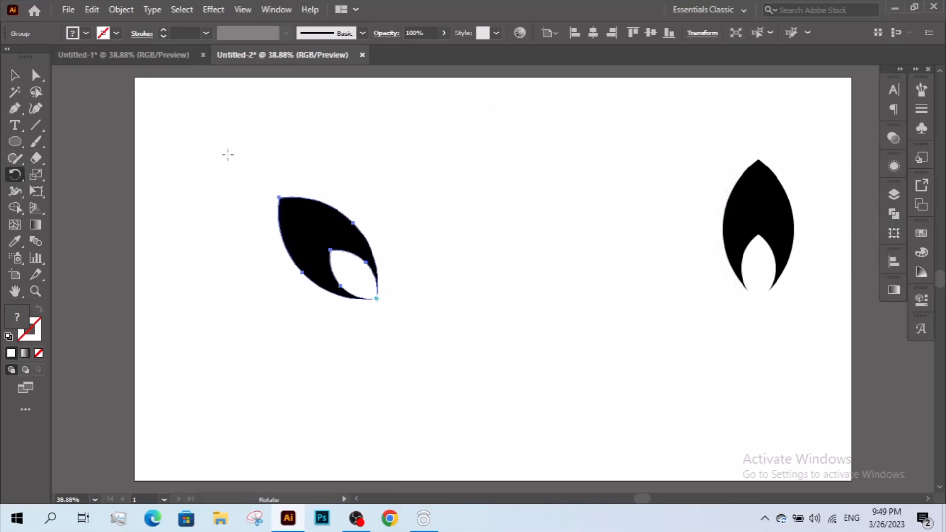
Create a copy of the rotated leaf reflected across the vertical axis and place it beside the original as a symmetrical pair
key("v")
right_click(336, 256)
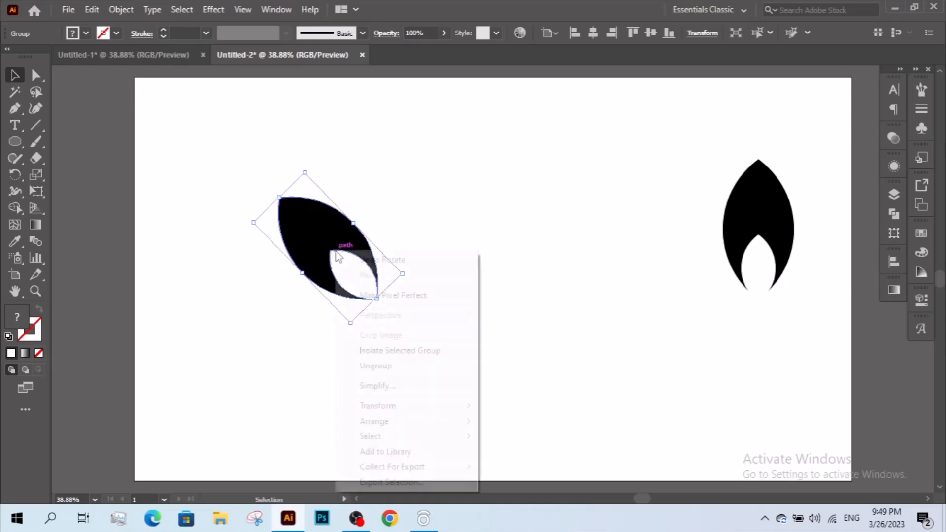
mouse_move(409, 411)
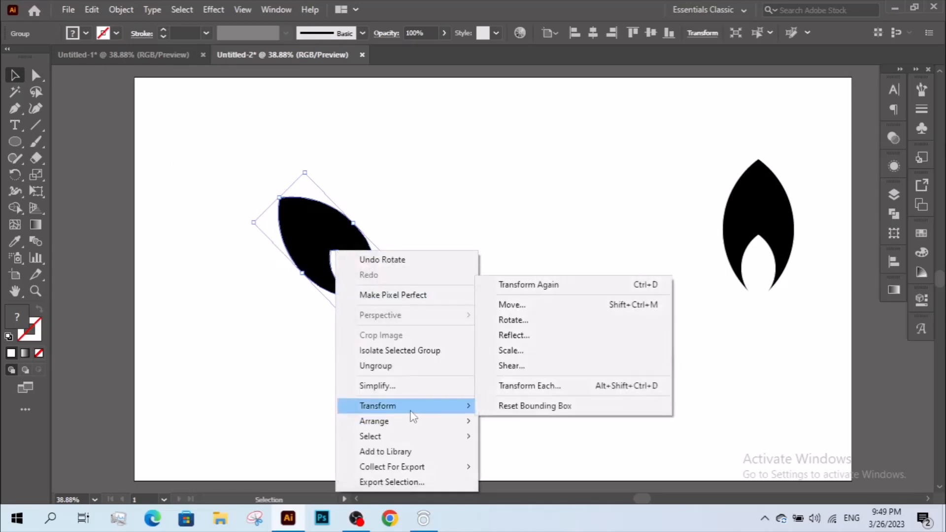
left_click(507, 335)
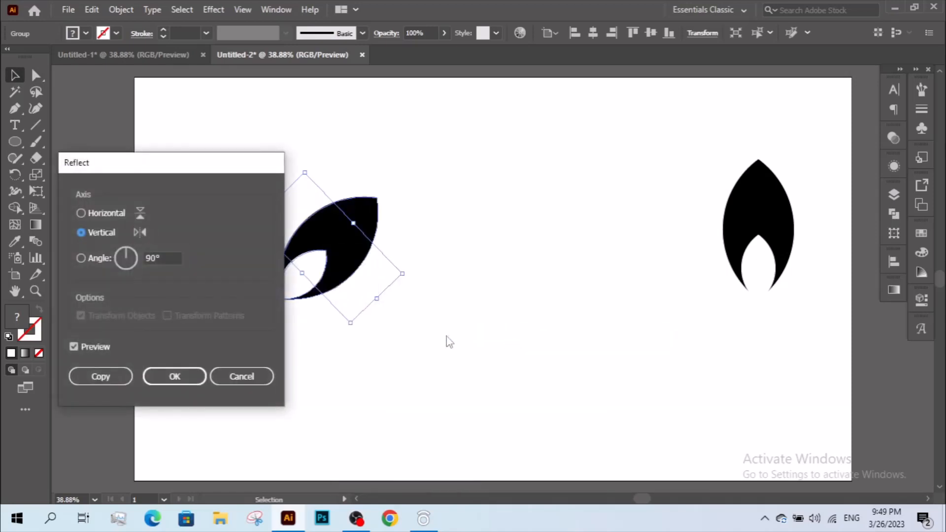
left_click(101, 377)
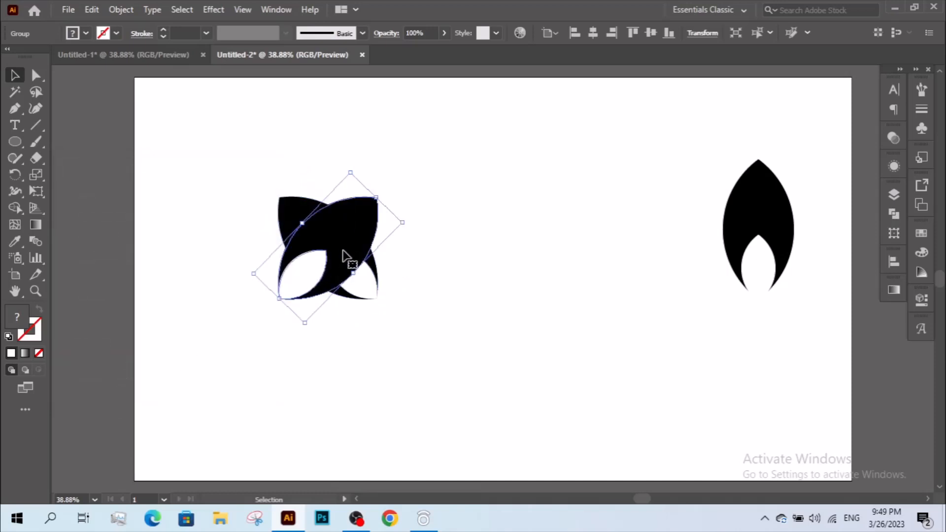
left_click_drag(341, 251, 446, 249)
Group the two mirrored leaves, scale the pair down to about a third, and place it at the artboard's bottom edge
left_click_drag(206, 146, 531, 343)
right_click(396, 259)
left_click(429, 362)
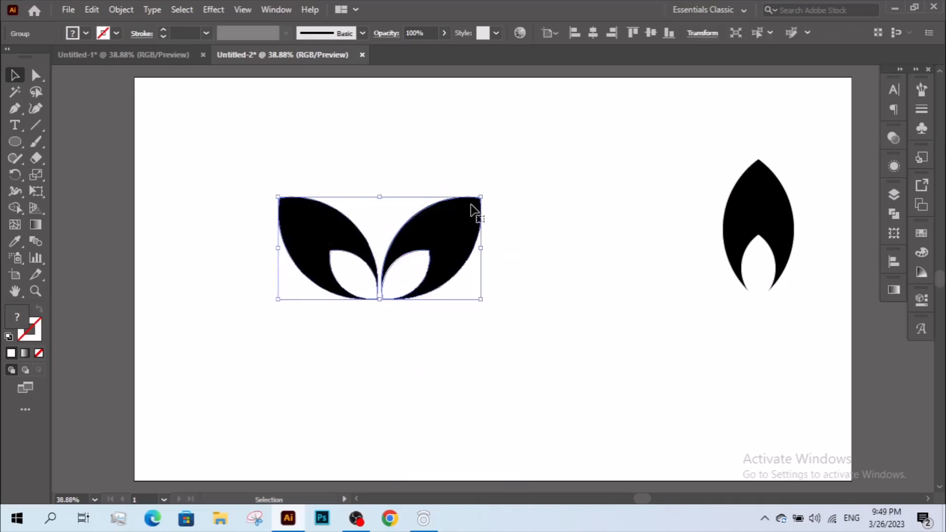
left_click_drag(479, 198, 362, 450)
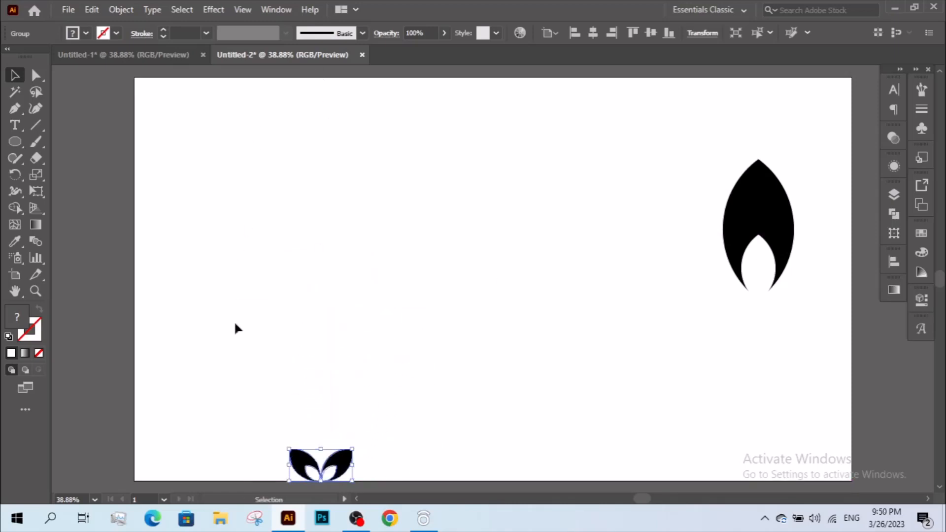
Start a Distort & Transform Transform effect on the small mirrored leaf pair and set its vertical move to -80 px
left_click_drag(237, 349, 365, 492)
left_click(213, 10)
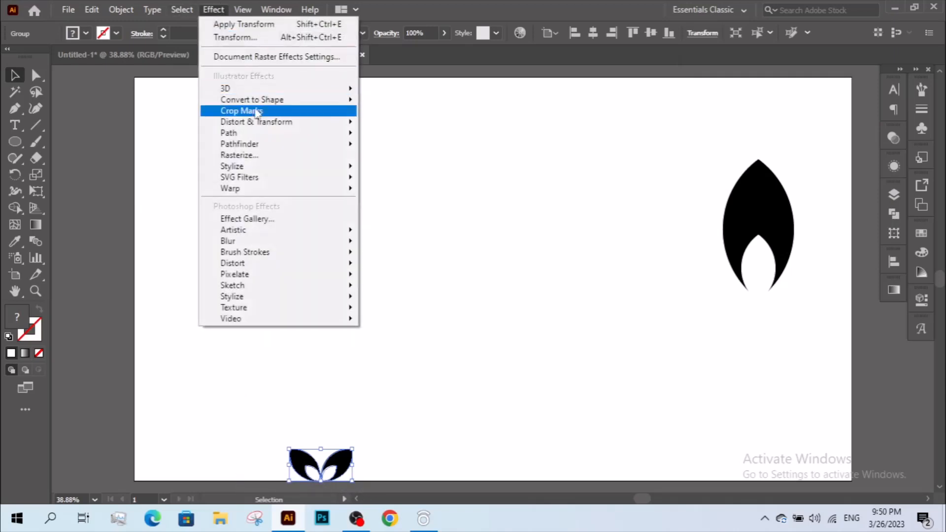
mouse_move(252, 123)
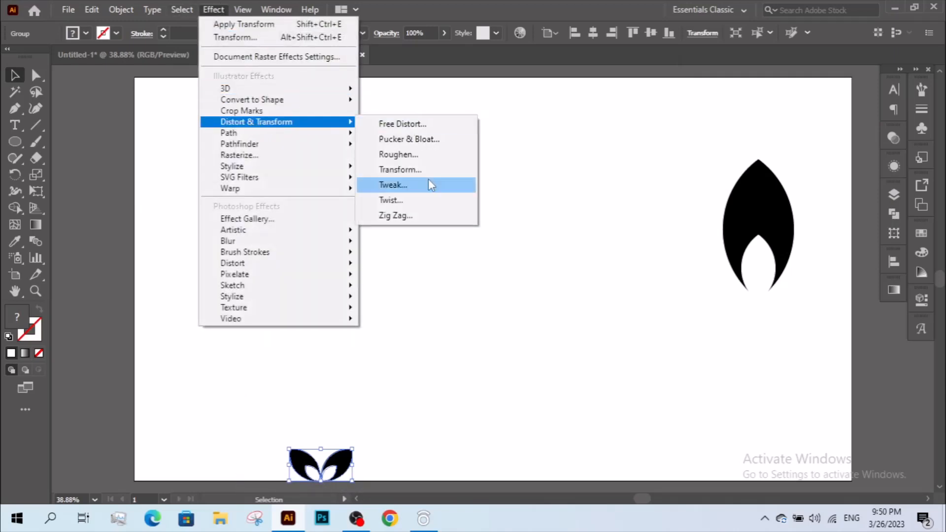
left_click(400, 169)
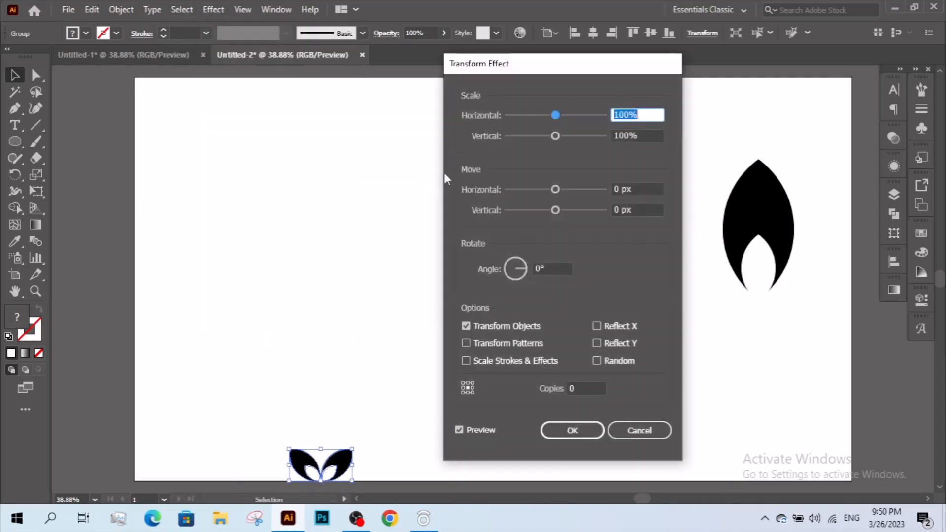
left_click(647, 211)
key("Down")
key("Up")
key("Up")
key("Up")
key("Down")
key("Down")
key("Down")
key("Down")
key("Down")
key("Down")
key("Down")
key("Down")
key("Down")
key("Down")
key("Down")
key("Down")
key("Down")
key("Down")
key("Down")
key("Down")
key("Down")
key("Down")
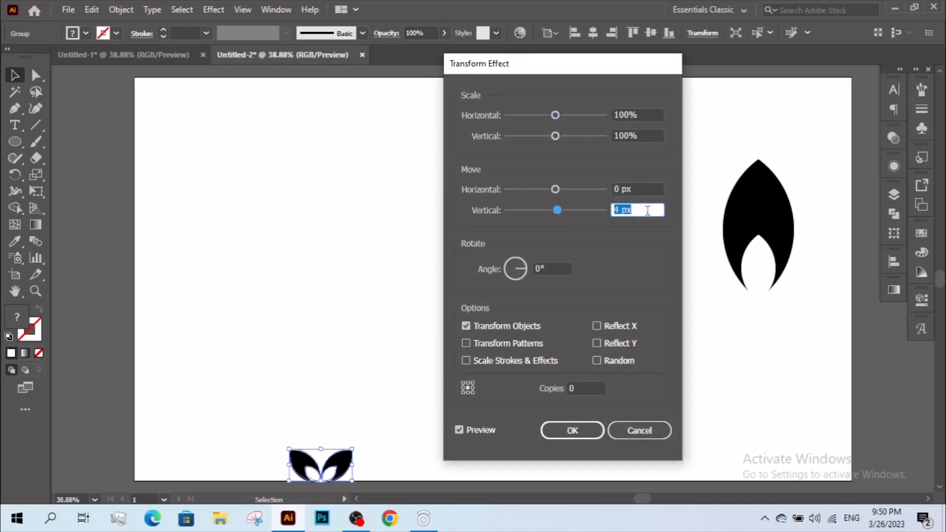
key("Down")
key("Down")
key("Down")
key("Down")
key("Down")
key("Down")
key("Down")
key("Down")
key("Down")
key("Down")
key("Down")
key("Down")
key("Down")
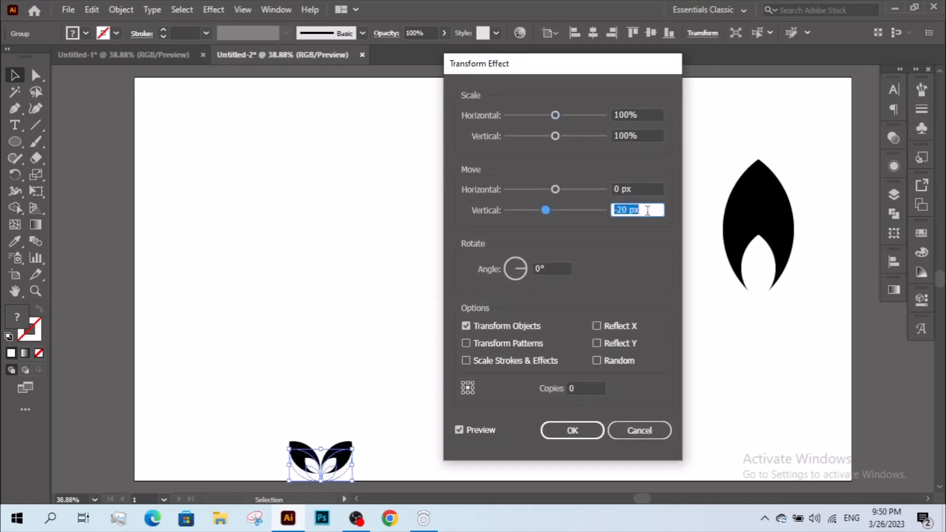
key("Down")
key("Down")
key("Down")
key("Down")
key("Down")
key("Down")
key("Down")
key("Down")
key("Down")
key("Down")
key("Down")
key("Down")
key("Down")
key("Down")
key("Down")
key("Down")
key("Down")
key("Down")
key("Down")
key("Down")
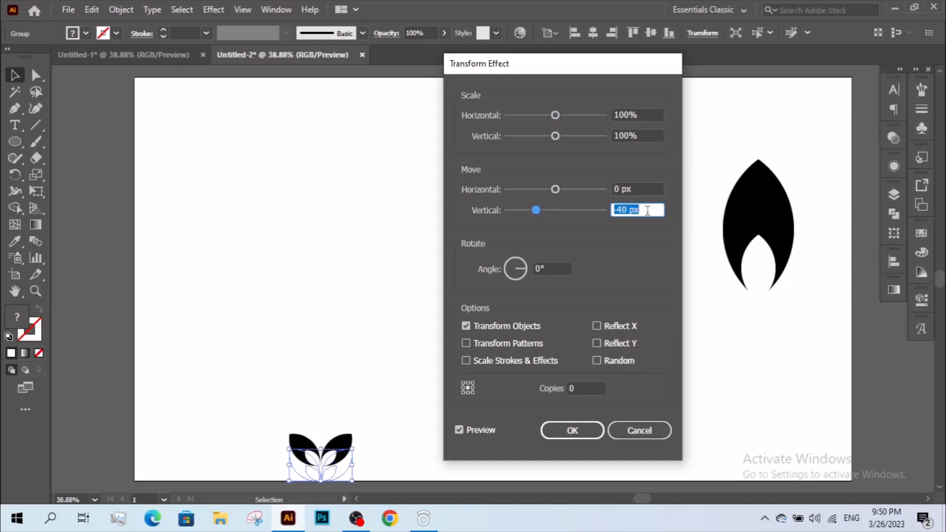
key("Down")
key("Down")
key("Down")
key("Down")
key("Down")
key("Down")
key("Down")
key("Down")
key("Down")
key("Down")
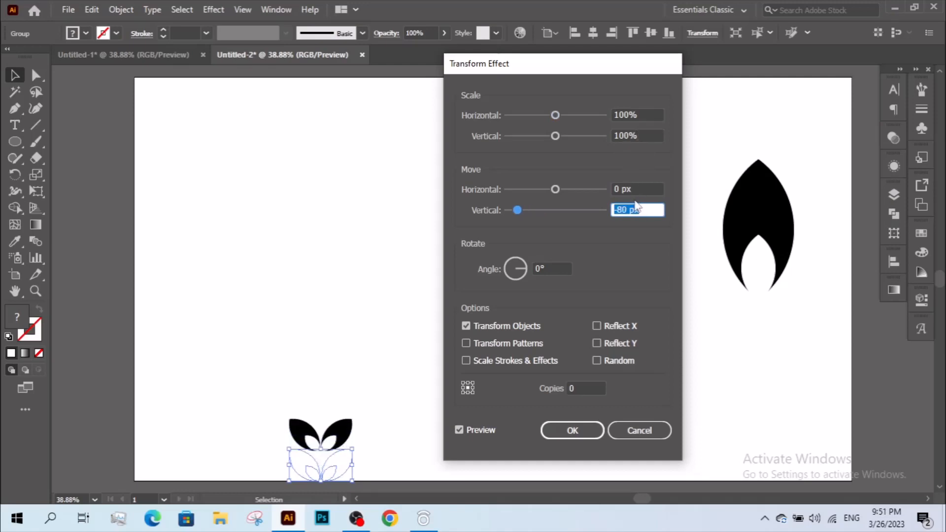
Set the Transform effect to 15 copies so the leaf pair repeats upward in a column
left_click(580, 387)
key("Up")
key("Up")
key("Up")
key("Up")
key("Up")
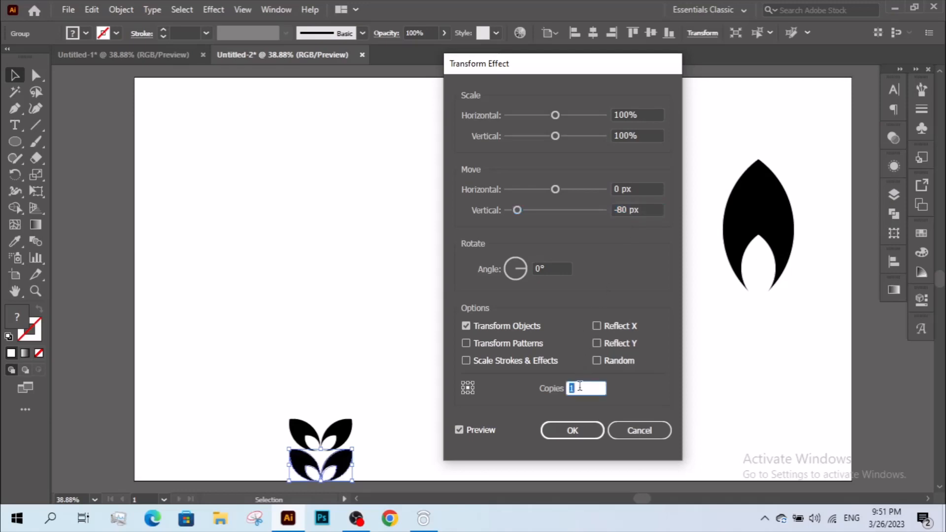
key("Up")
key("Up")
key("Up")
key("Up")
key("Up")
key("Up")
key("Up")
key("Up")
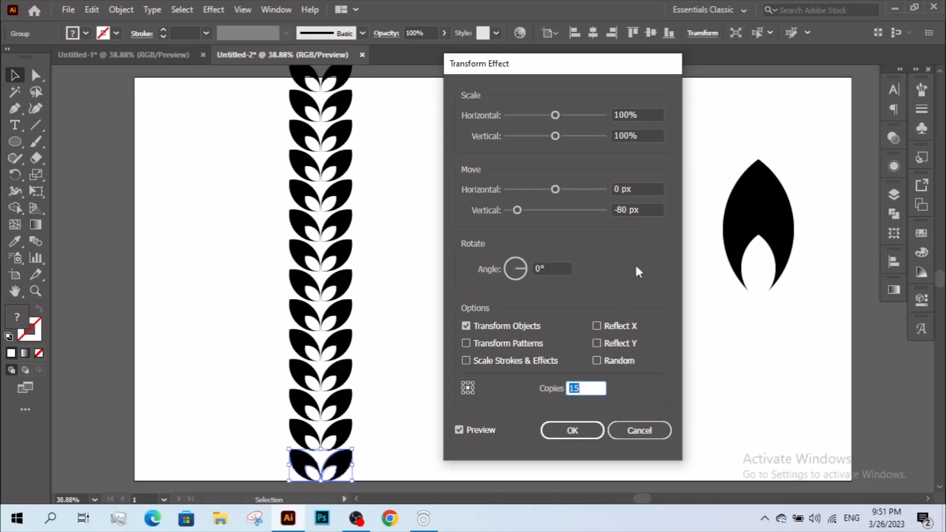
Set the effect's vertical and horizontal scale to 96% so the leaf column tapers upward, and apply it
left_click(640, 136)
key("Down")
key("Down")
key("Down")
key("Down")
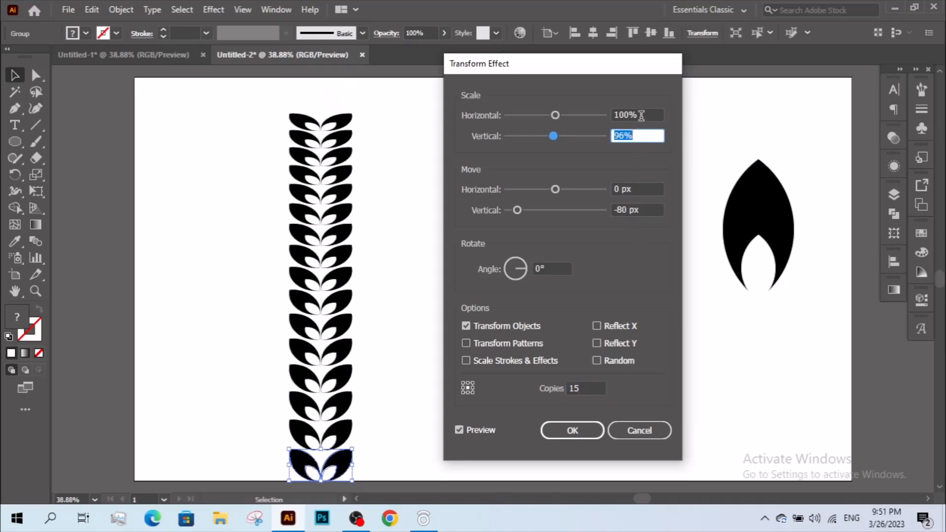
left_click(641, 115)
key("Down")
key("Down")
key("Down")
key("Down")
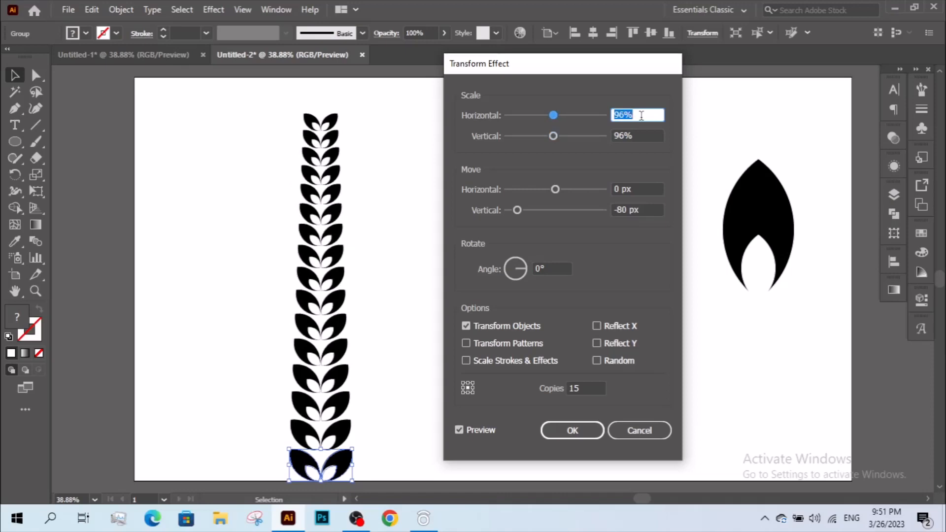
left_click(593, 430)
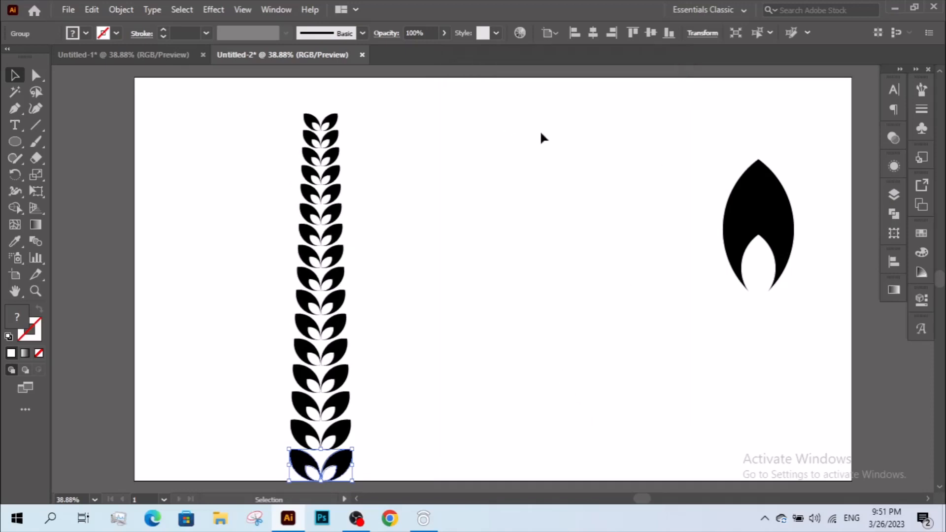
Move the large single leaf motif closer to the leaf column and ungroup it
left_click_drag(686, 127, 660, 209)
left_click(597, 249)
left_click(640, 242)
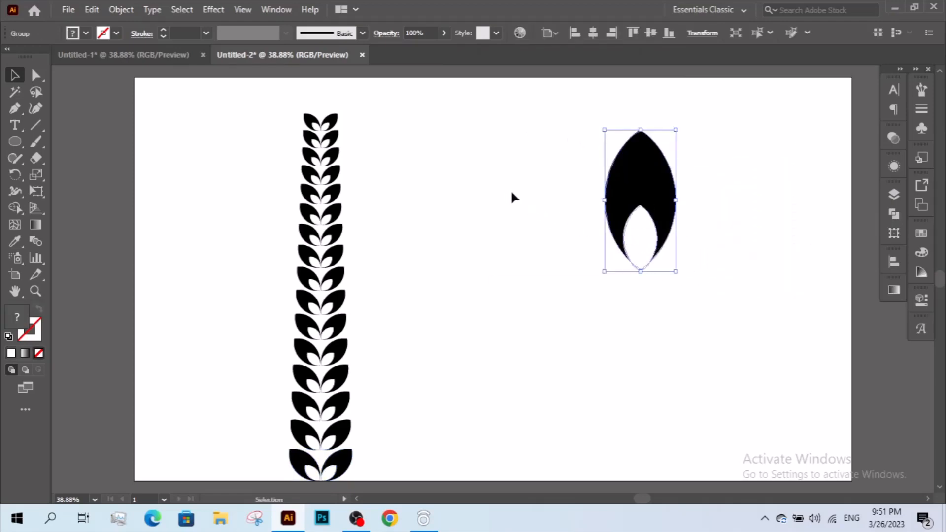
right_click(631, 181)
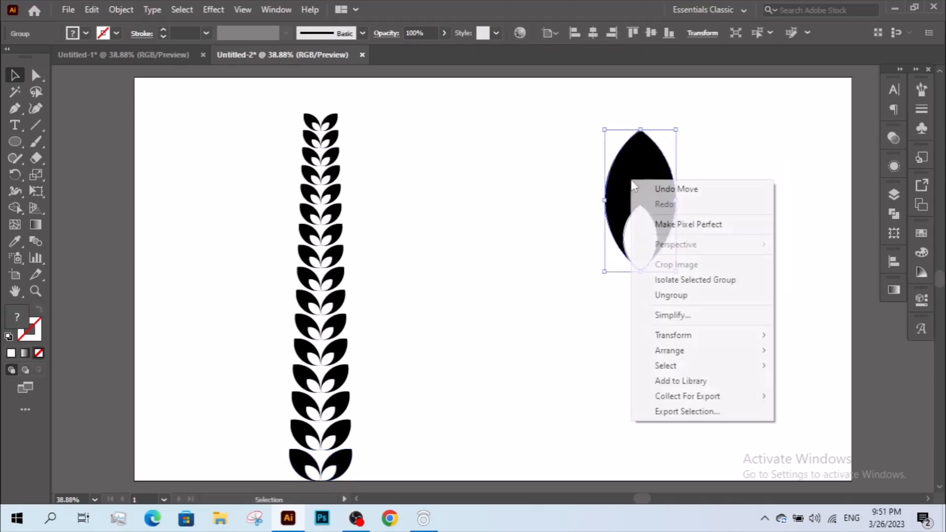
left_click(678, 316)
left_click(715, 237)
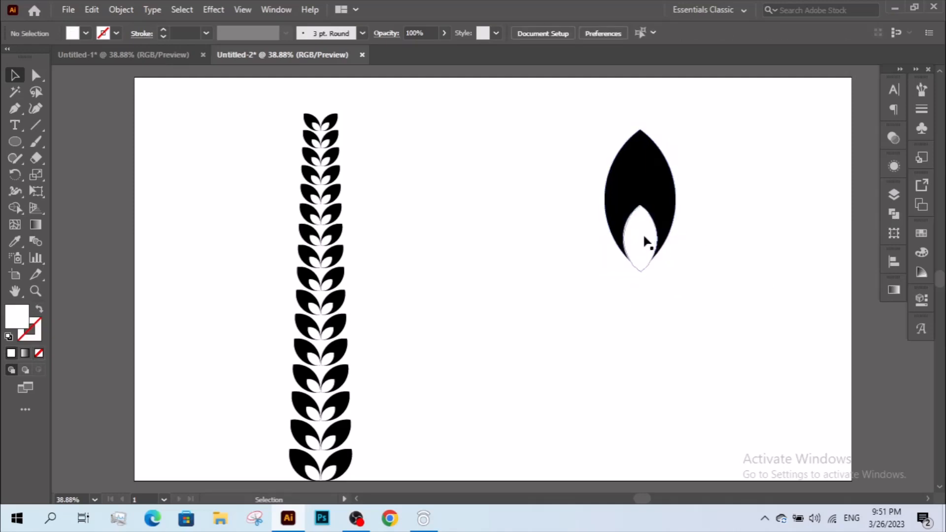
Shift the white leaf up slightly so its tip fits the black leaf's bottom tip, and group the two leaves
left_click(643, 233)
left_click_drag(644, 234, 643, 233)
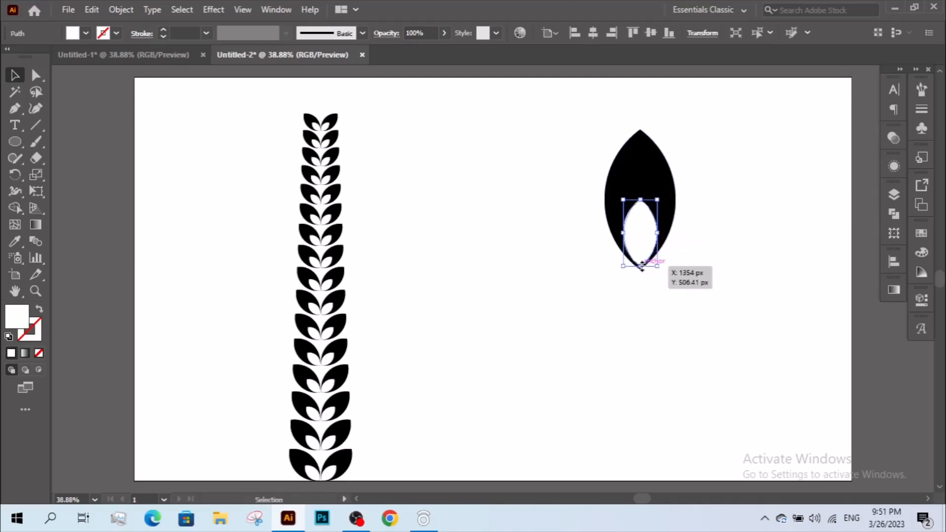
left_click_drag(639, 247, 637, 232)
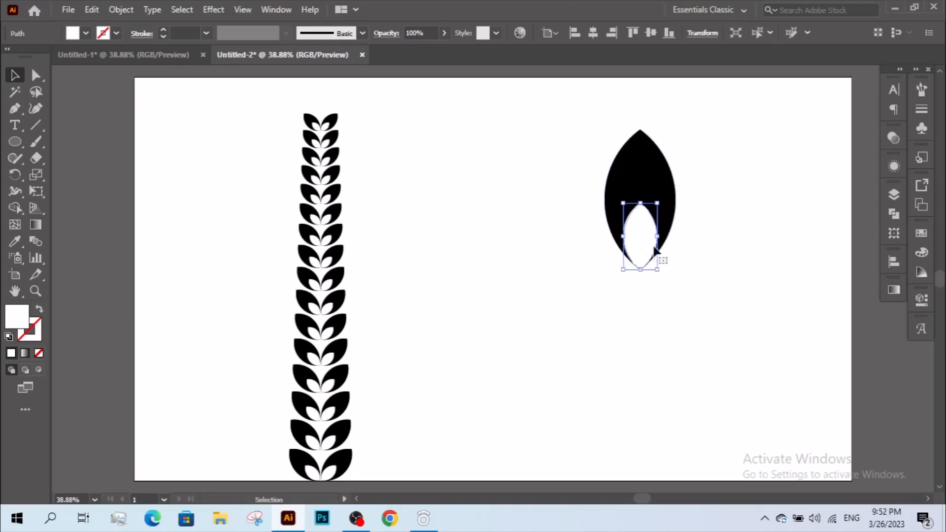
left_click_drag(580, 110, 734, 287)
right_click(658, 201)
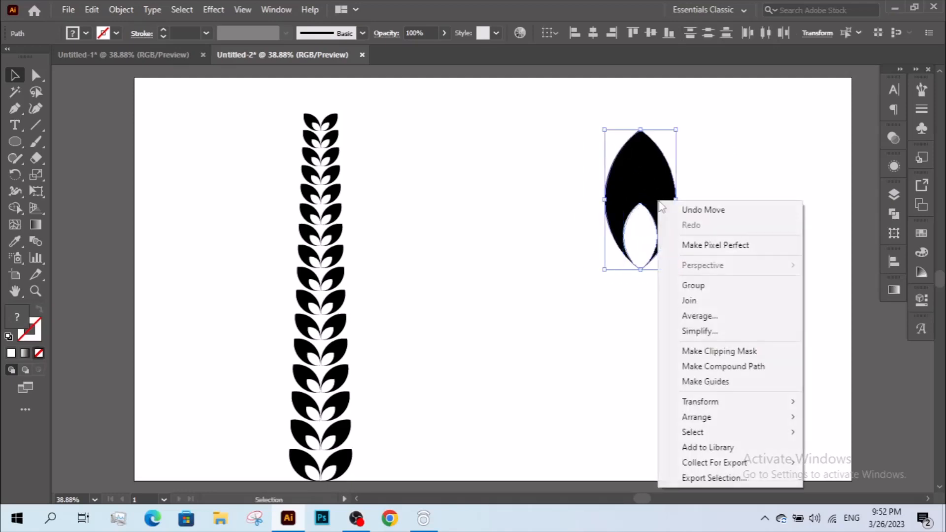
left_click(682, 285)
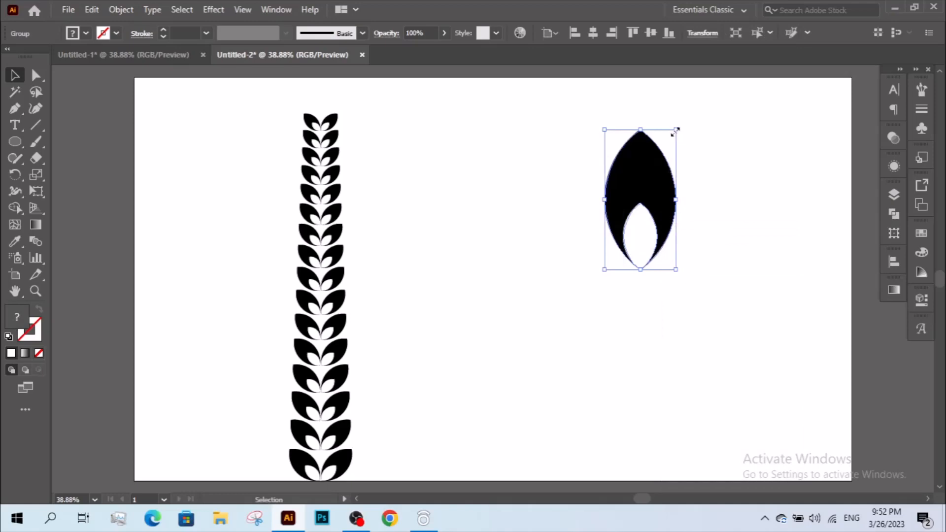
Scale the single leaf group down to a small tip and place it centred just above the leaf column
left_click_drag(676, 130, 646, 235)
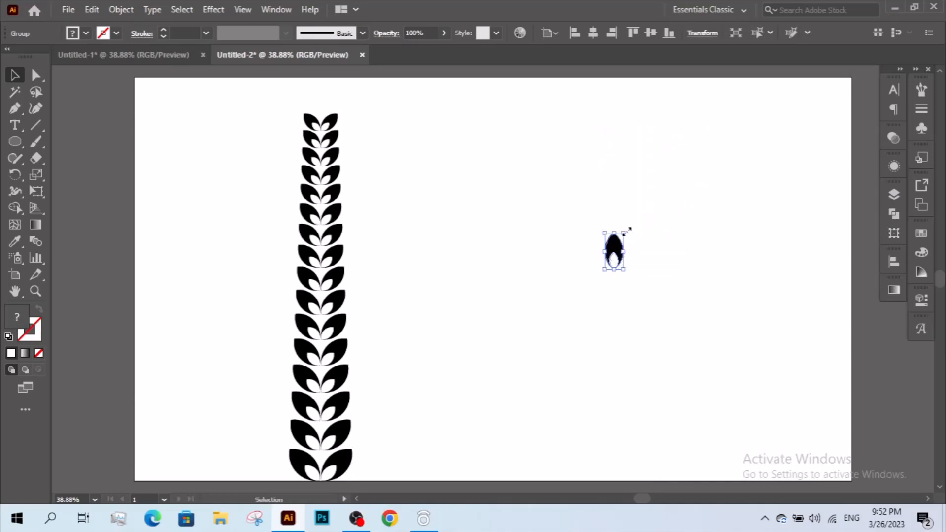
left_click(632, 253)
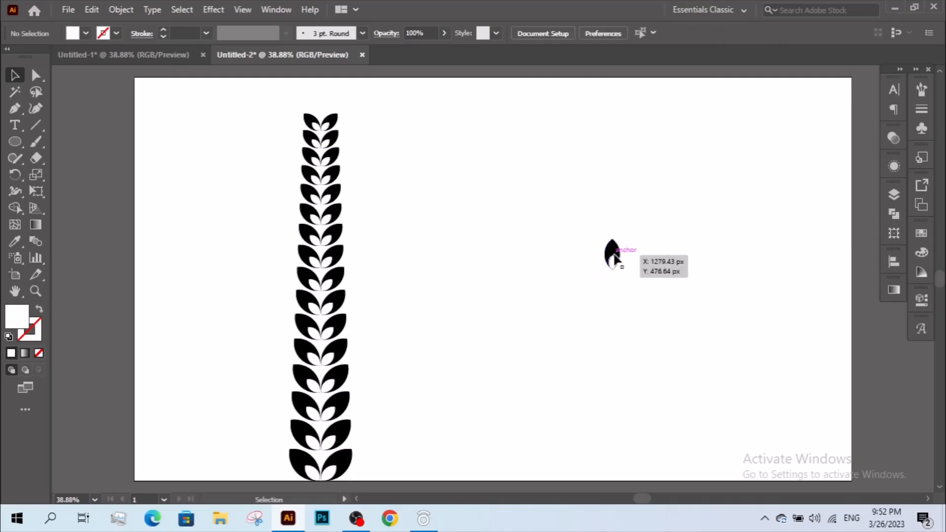
left_click_drag(614, 256, 383, 102)
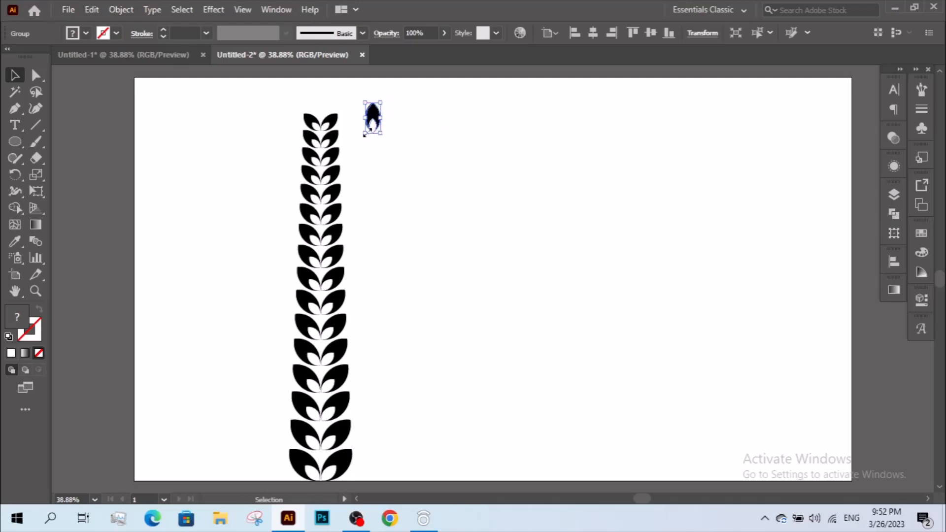
left_click_drag(365, 134, 384, 125)
left_click(418, 133)
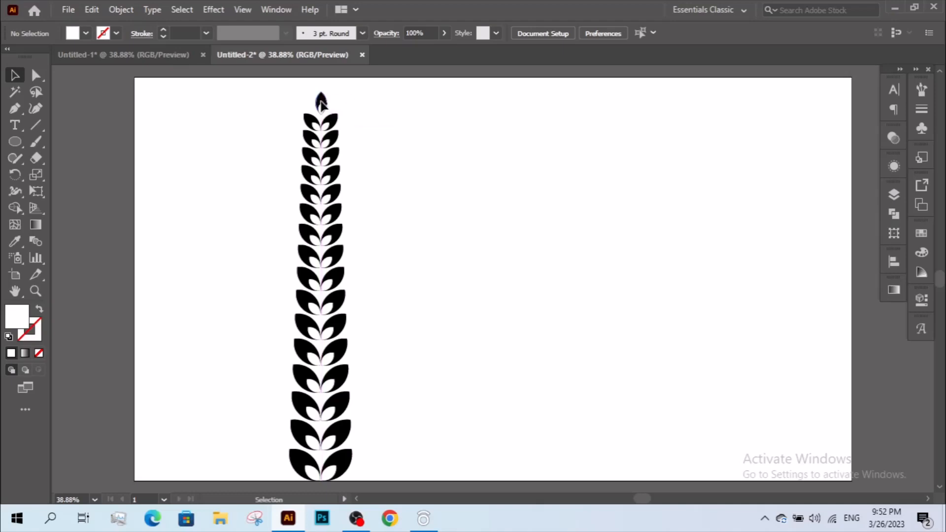
left_click(321, 103)
Group the small tip leaf with the leaf column below it
left_click_drag(322, 103, 383, 487)
left_click(382, 122)
right_click(337, 203)
left_click(378, 308)
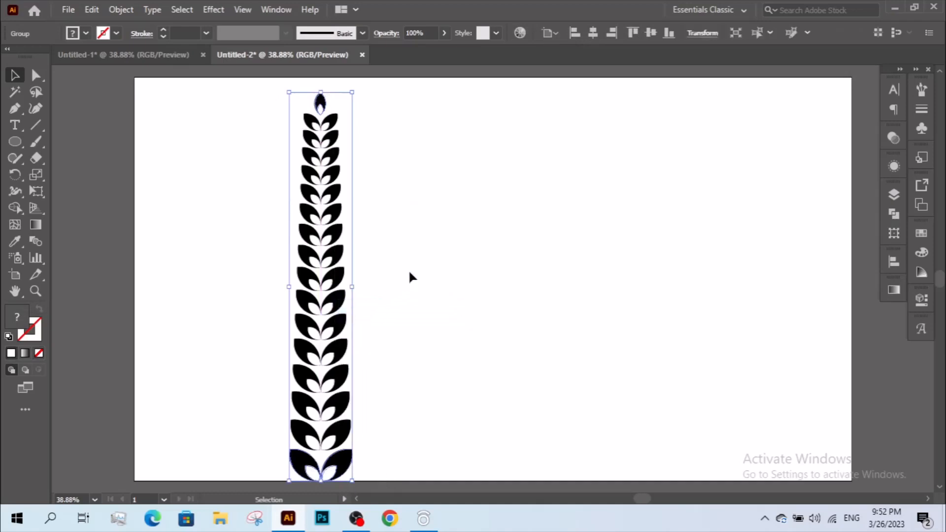
Create an art brush from the grouped leaf column with the default brush options
left_click(920, 91)
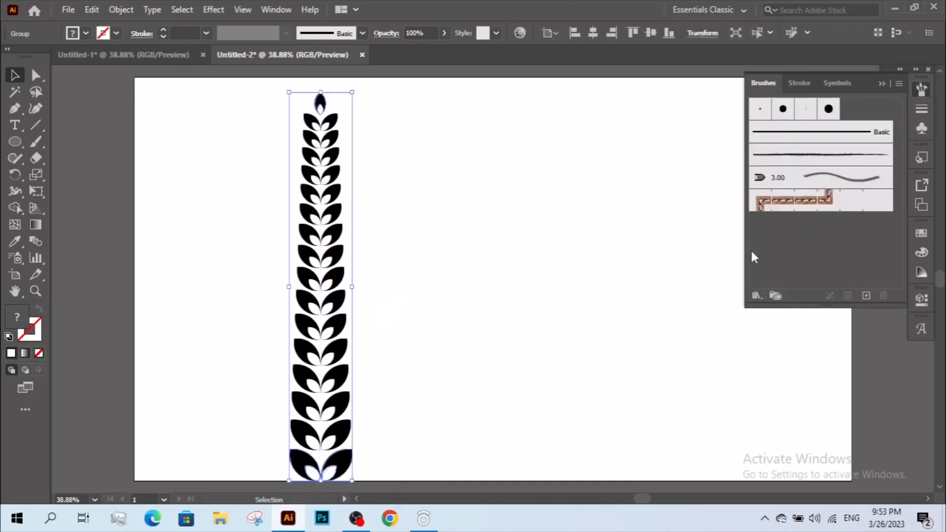
left_click_drag(340, 259, 757, 271)
left_click(419, 293)
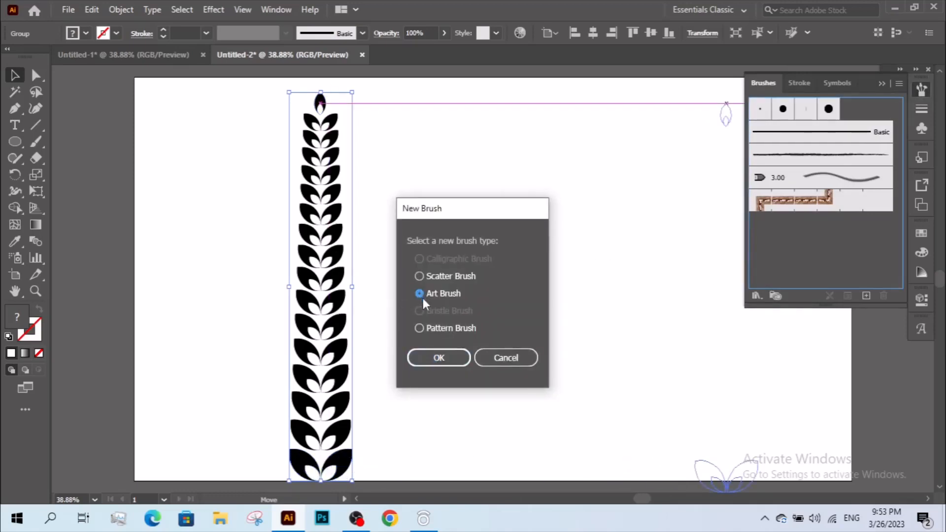
left_click(437, 359)
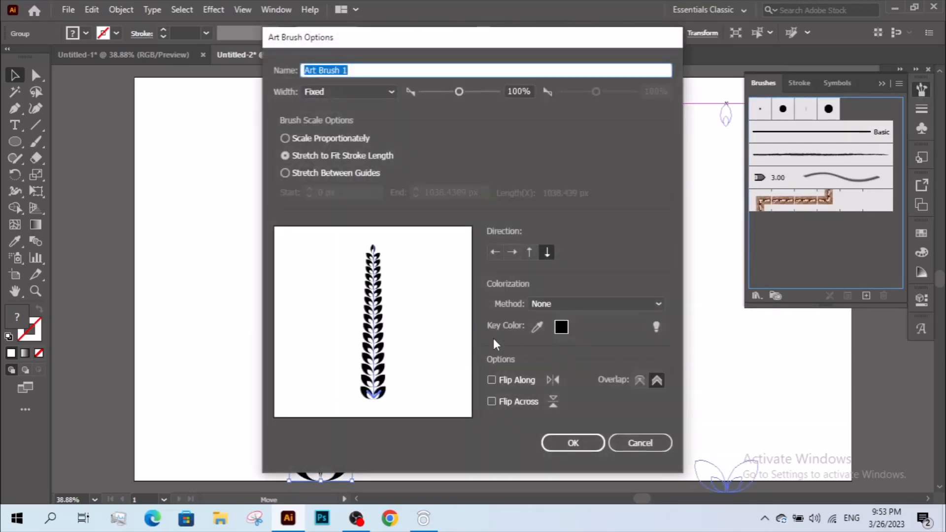
left_click(569, 440)
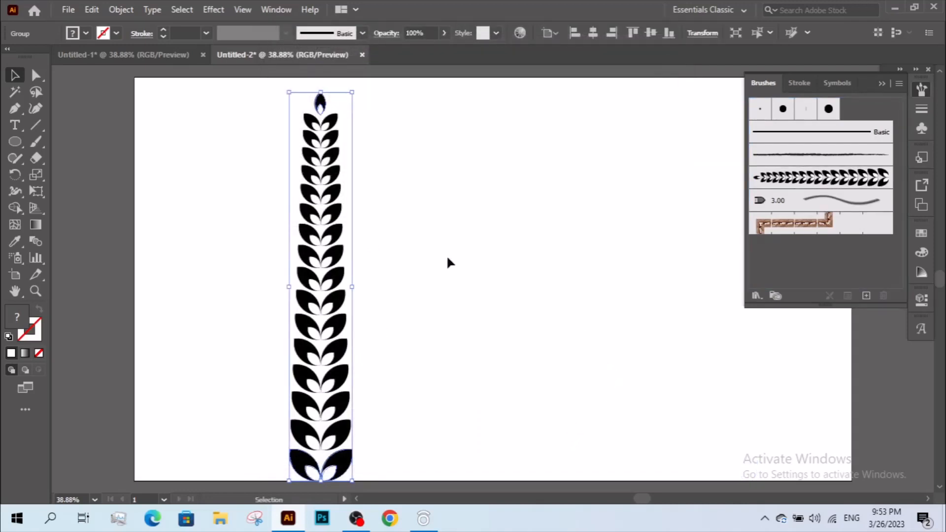
Move the grouped leaf column off the left side of the artboard
key("space")
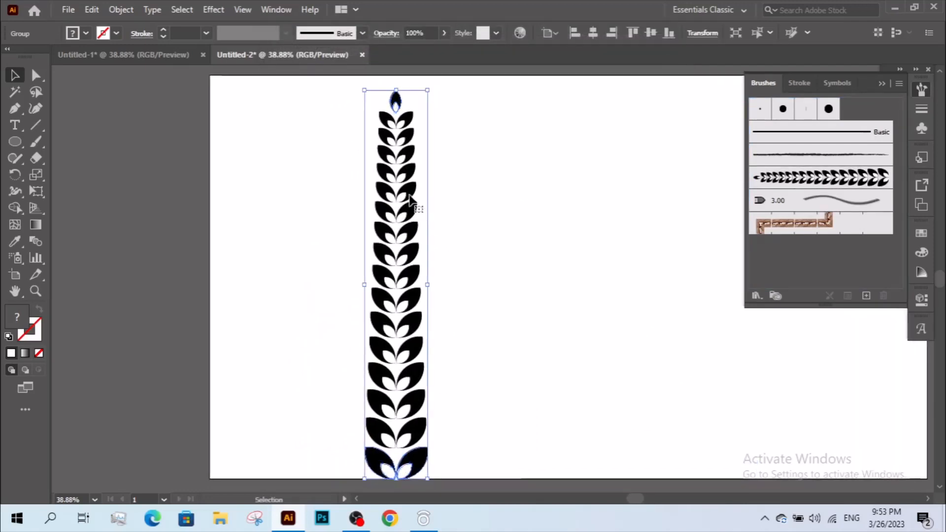
left_click_drag(415, 196, 164, 203)
scroll(329, 223, "right", 5)
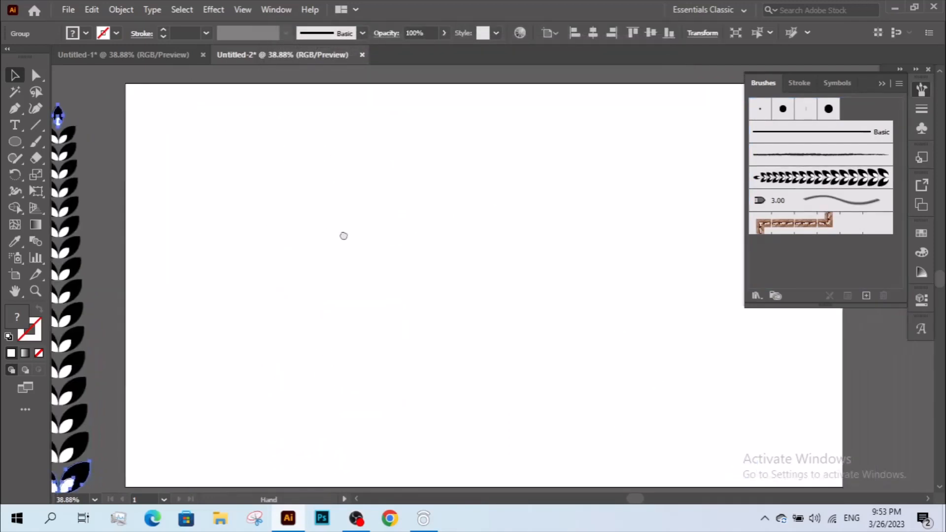
Draw a large circle on the left half of the empty artboard with the Ellipse tool and give it a black stroke
right_click(14, 142)
left_click(78, 175)
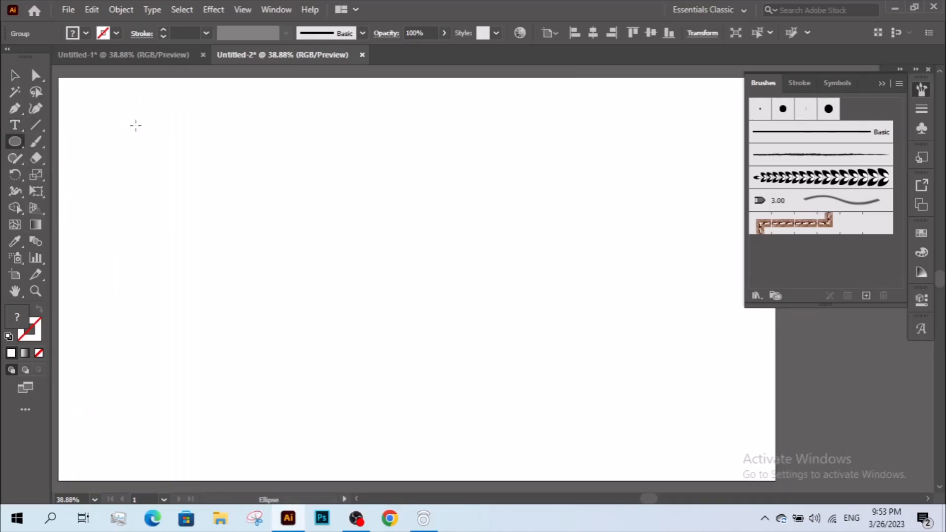
left_click_drag(161, 145, 460, 295)
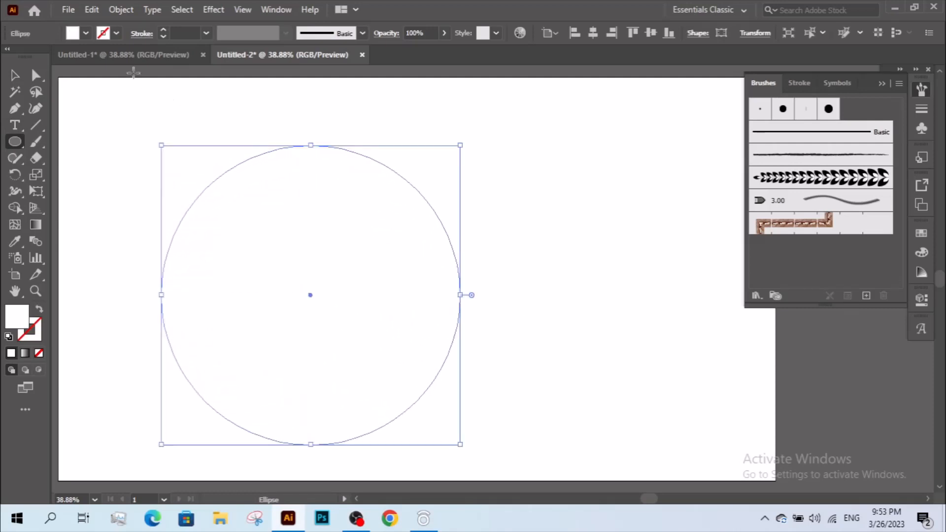
left_click(116, 33)
left_click(39, 54)
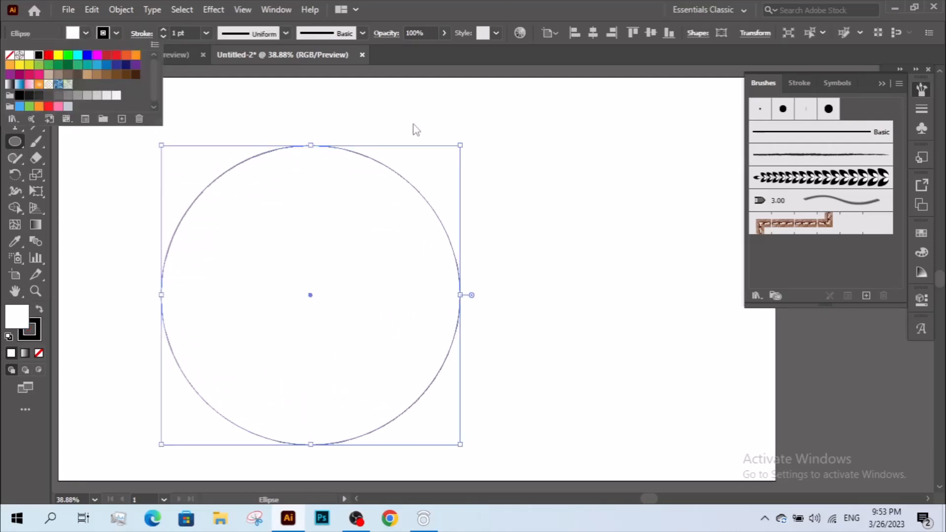
left_click(178, 136)
Delete the circle's rightmost anchor point with the Direct Selection tool, leaving an open left half-circle arc
left_click(35, 75)
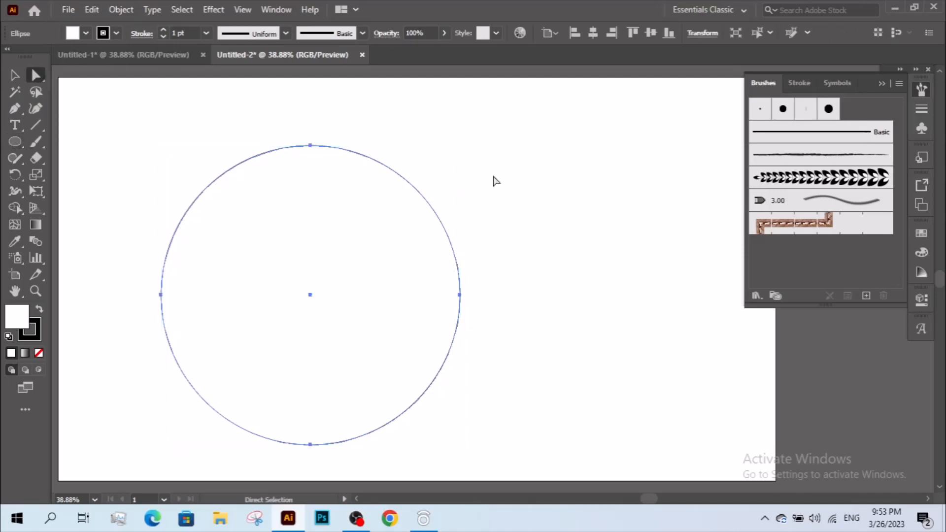
left_click_drag(493, 182, 440, 315)
key("Delete")
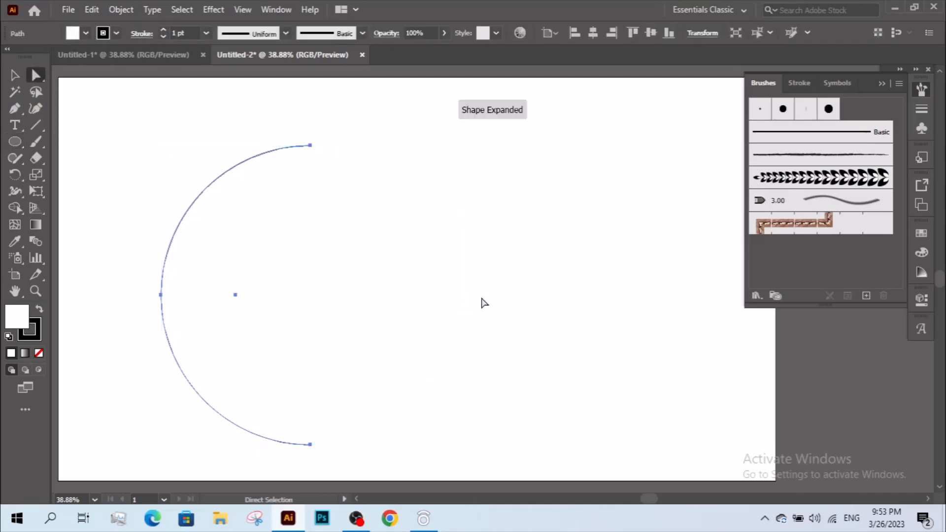
Apply the leaf art brush, Art Brush 1, to the half-circle arc and rotate the arc by 180° so its large leaves are at the bottom
left_click(818, 178)
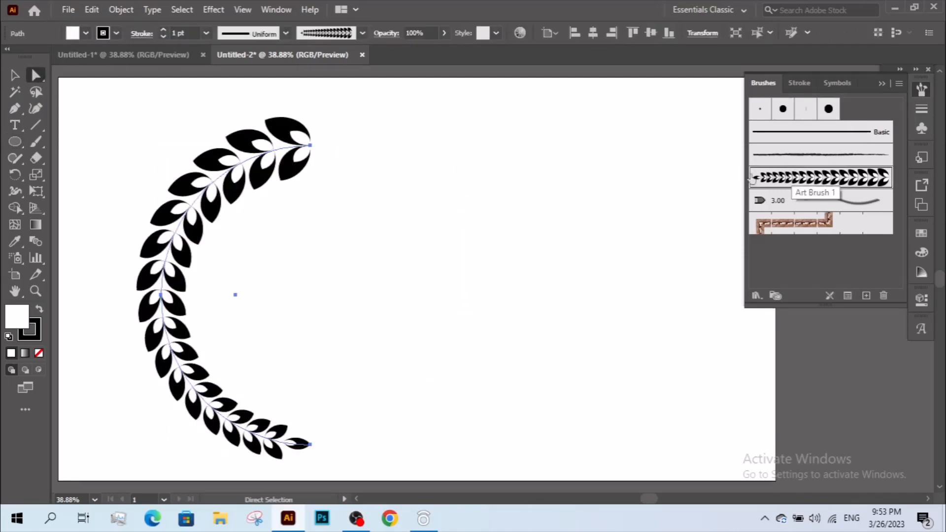
left_click(15, 75)
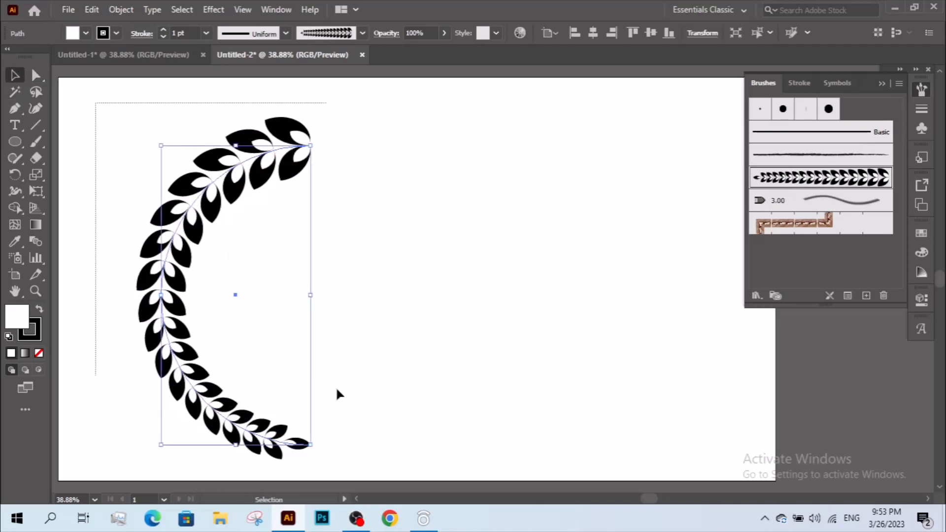
left_click_drag(316, 140, 153, 462)
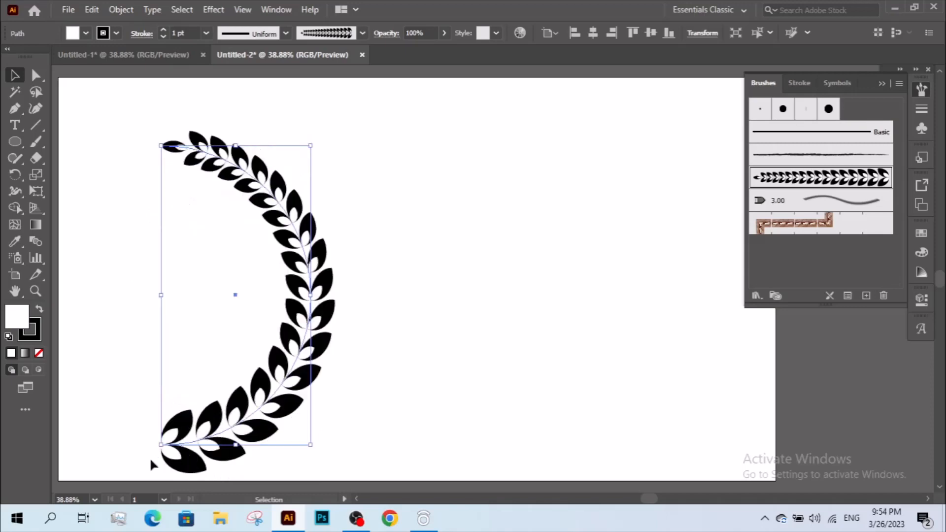
Move the leaf branch to the middle of the artboard and create a copy of it reflected across the vertical axis
left_click_drag(332, 290, 564, 267)
right_click(510, 189)
mouse_move(616, 417)
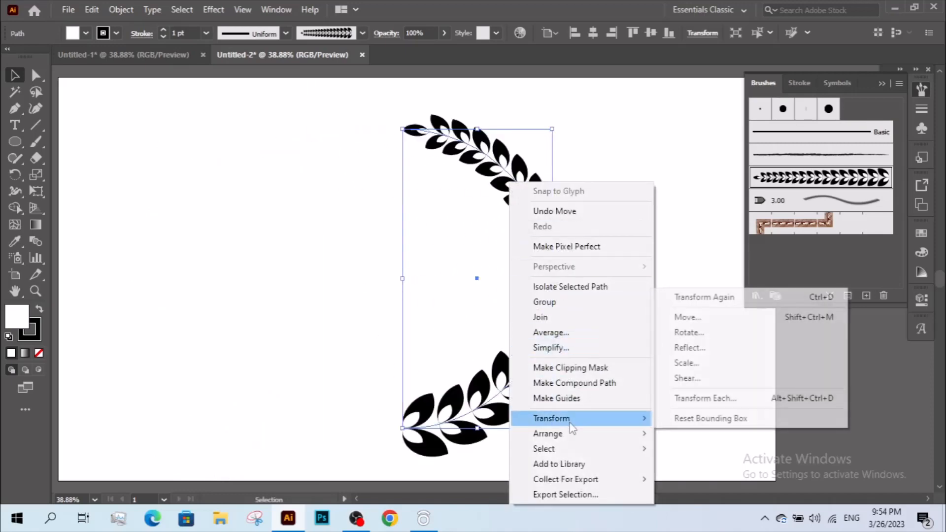
left_click(684, 348)
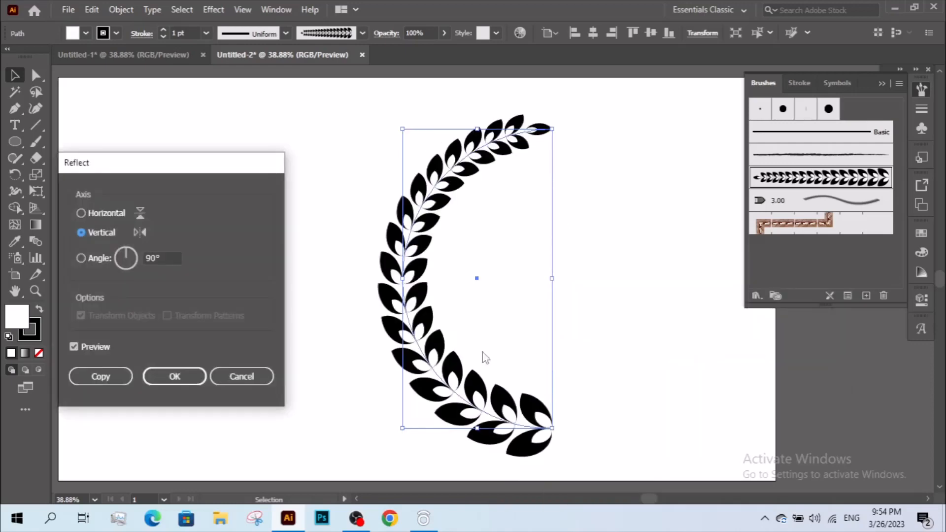
left_click(91, 376)
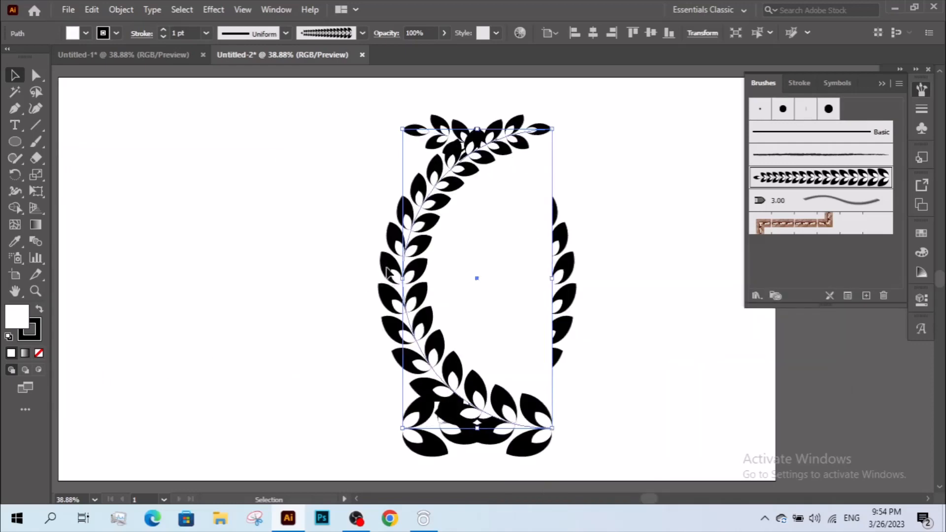
Move the reflected branch left to face the original, and shift the original branch slightly left to narrow the gap between them
left_click_drag(389, 279, 216, 269)
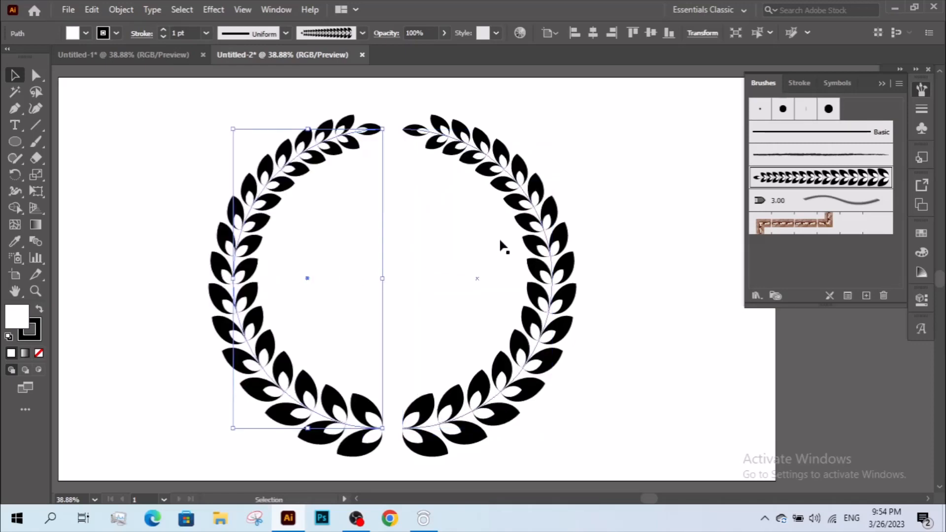
left_click(526, 230)
mouse_move(526, 231)
left_mouse_down()
mouse_move(526, 241)
mouse_move(516, 241)
left_mouse_up()
left_click(599, 227)
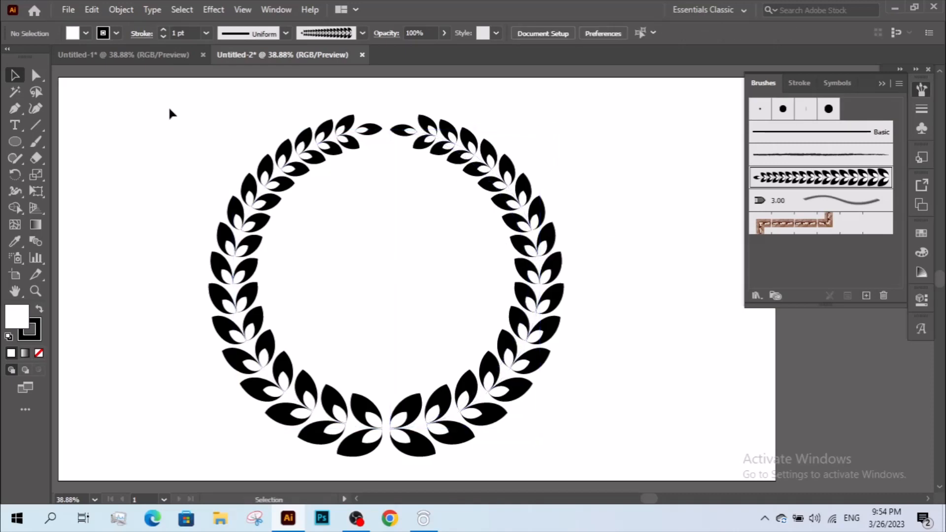
Group the two leaf branches into one wreath and deselect it
left_click_drag(169, 110, 593, 452)
right_click(331, 212)
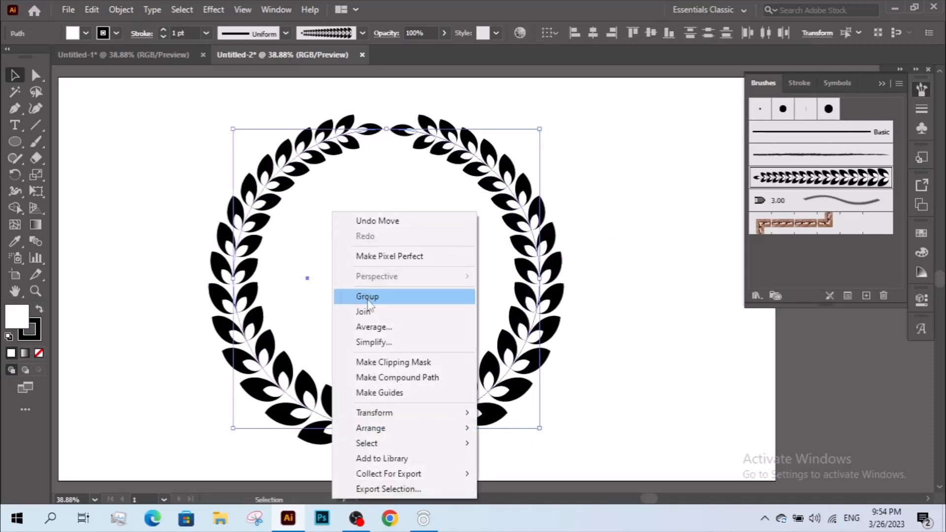
left_click(367, 296)
left_click(607, 251)
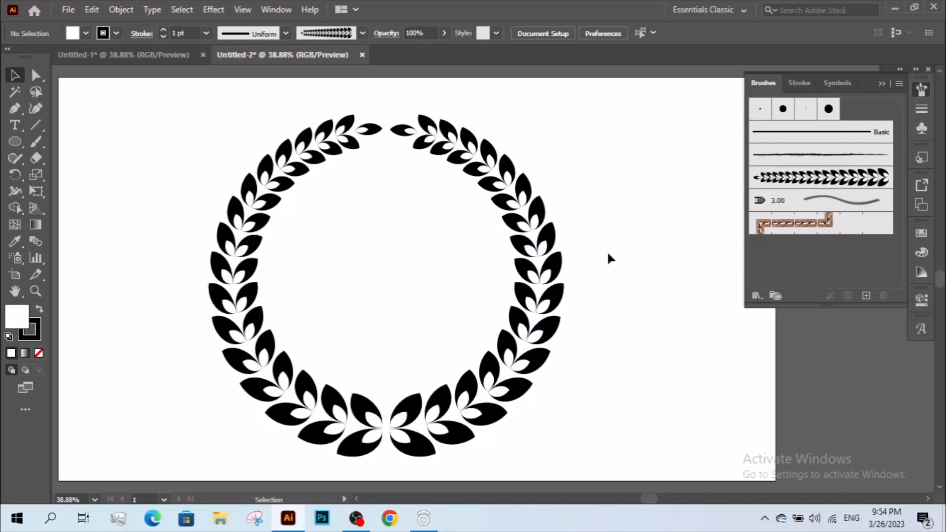